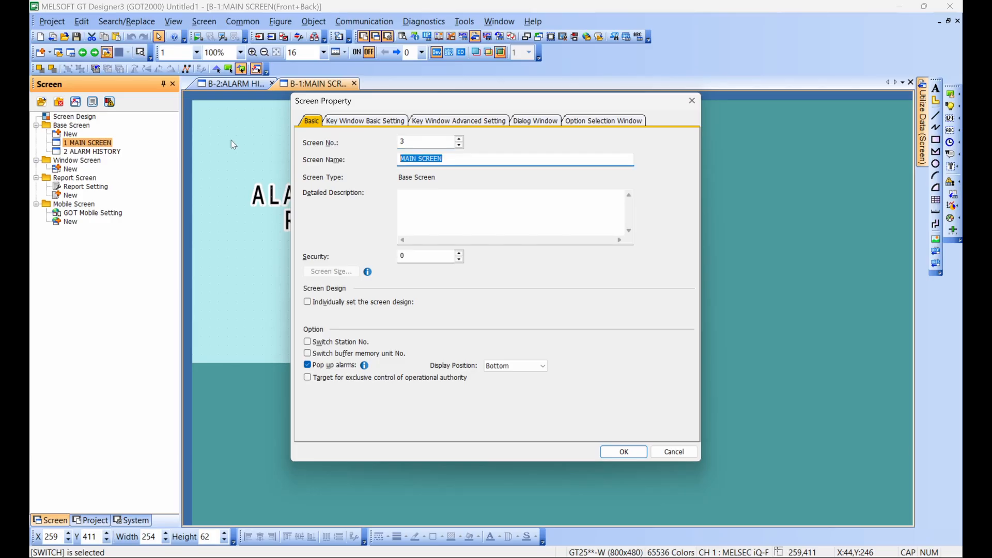
- Name the copied base screen 3 CURRENT ALARM and delete its title text and both navigation switches
text(CURRENT ALARM)
key(Return)
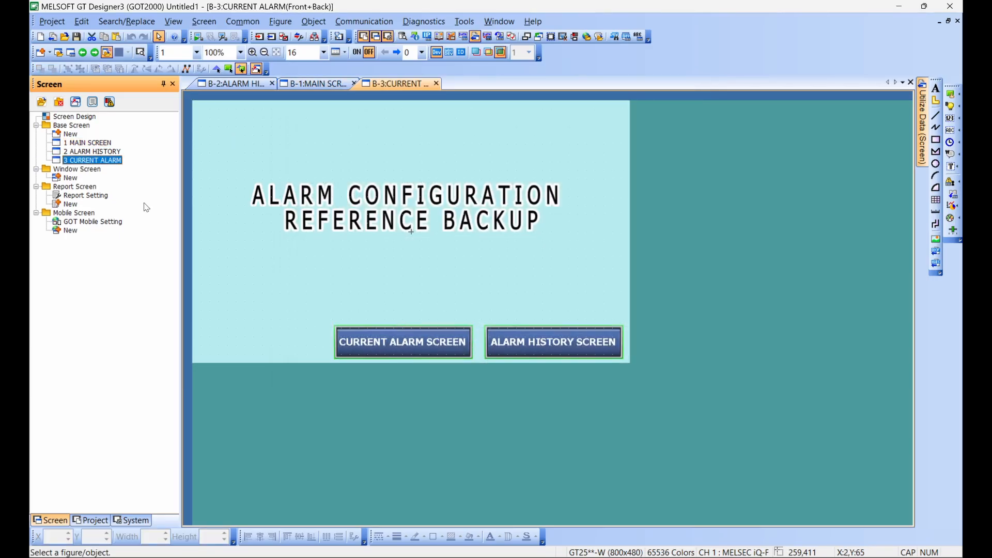
click(366, 216)
key(Delete)
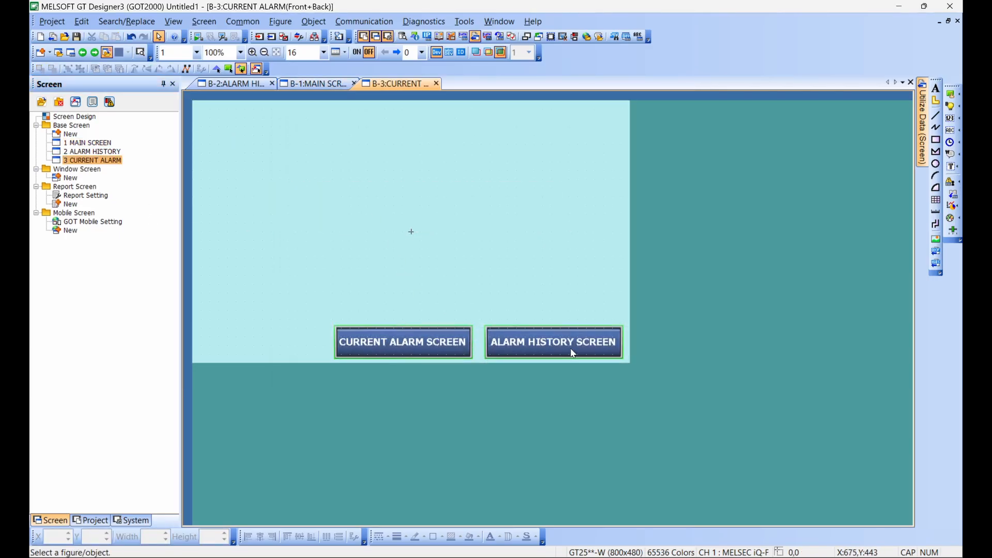
click(436, 348)
key(Delete)
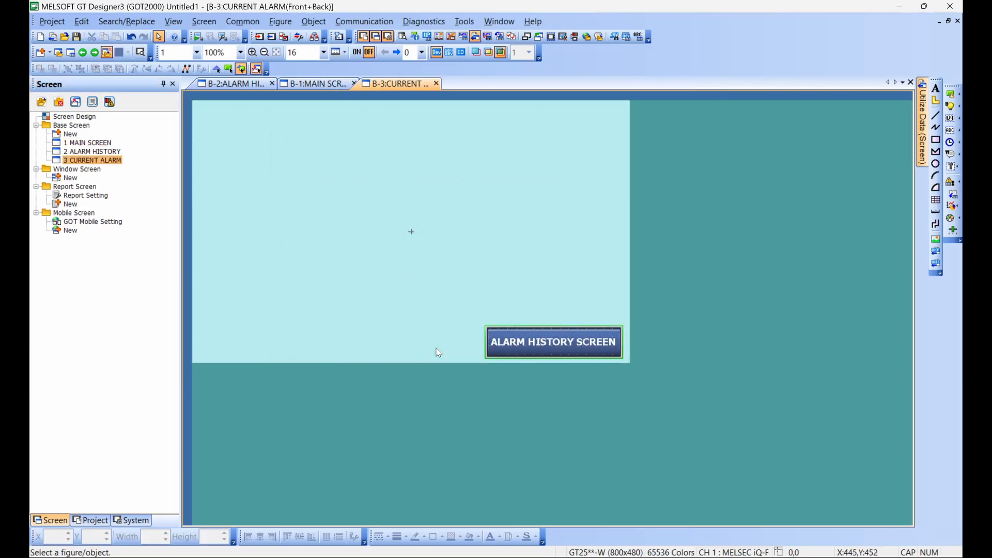
click(589, 337)
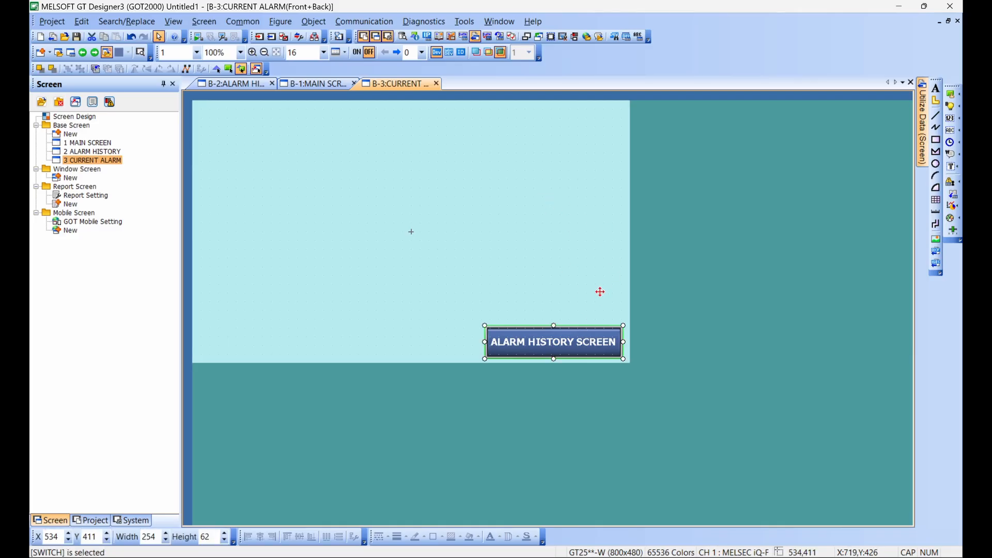
double_click(589, 341)
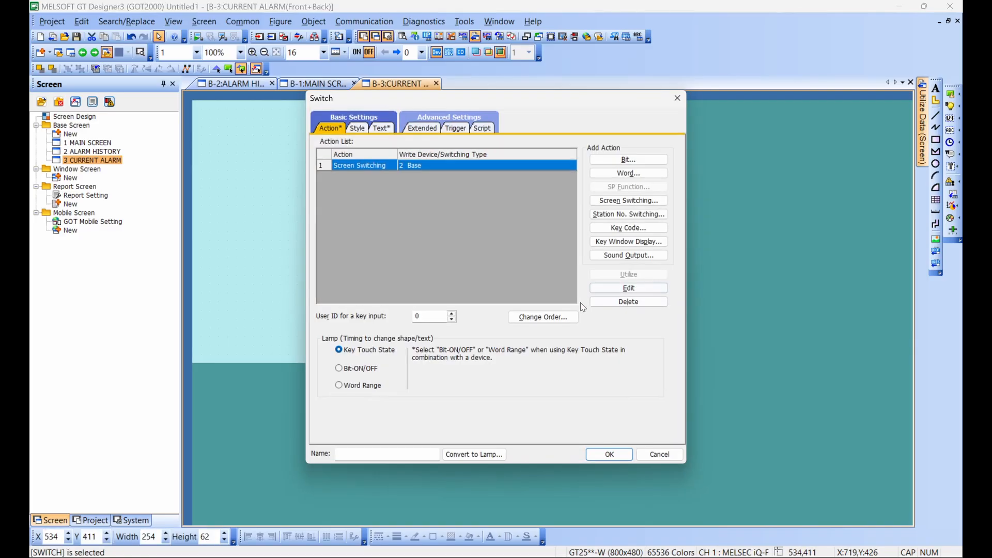
click(678, 99)
key(Delete)
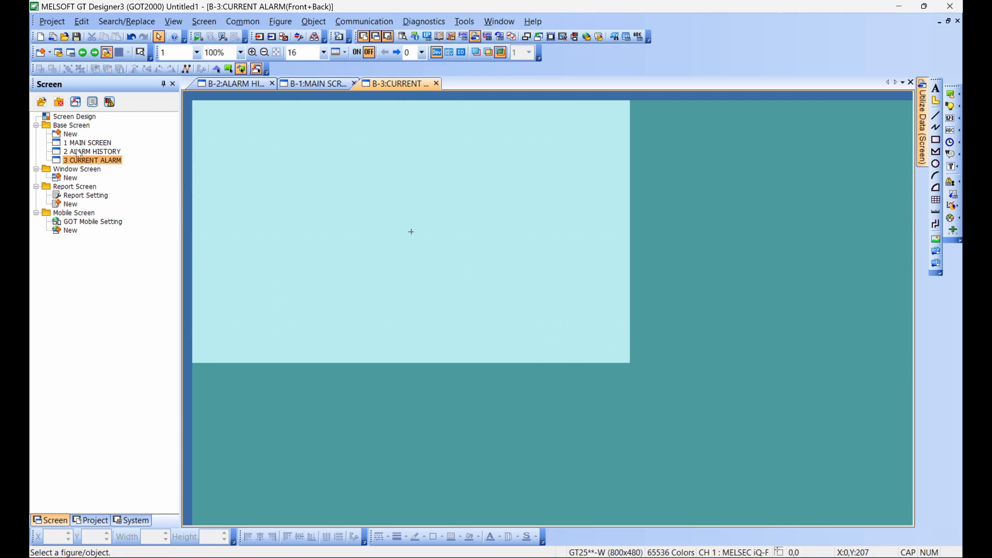
- Copy the MAIN SCREEN switch from the ALARM HISTORY screen to the same position on the CURRENT ALARM screen
double_click(79, 151)
click(553, 348)
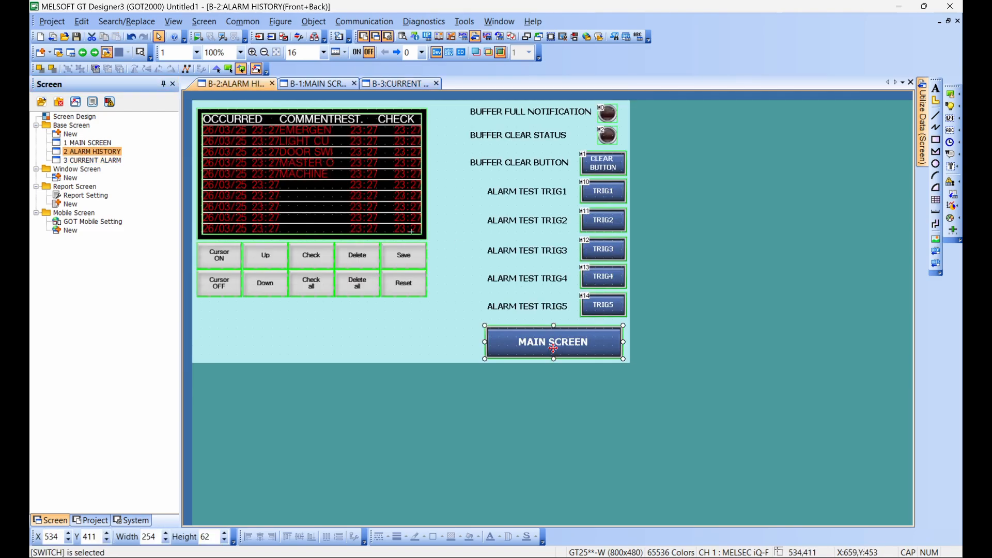
double_click(93, 161)
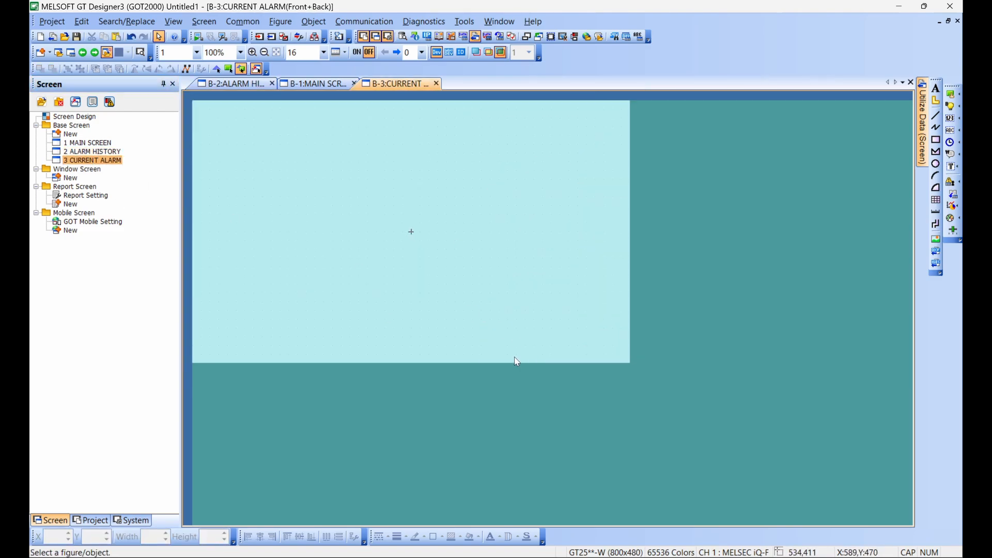
key(ctrl+v)
click(486, 329)
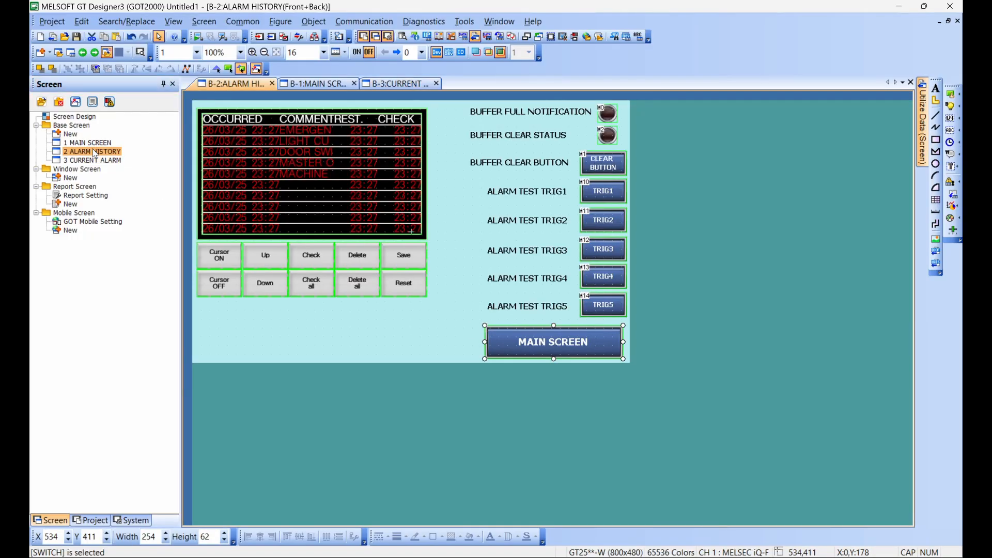
- Create a new user alarm observation with alarm ID 2 and name it CURRENT ALARM
click(134, 520)
click(93, 521)
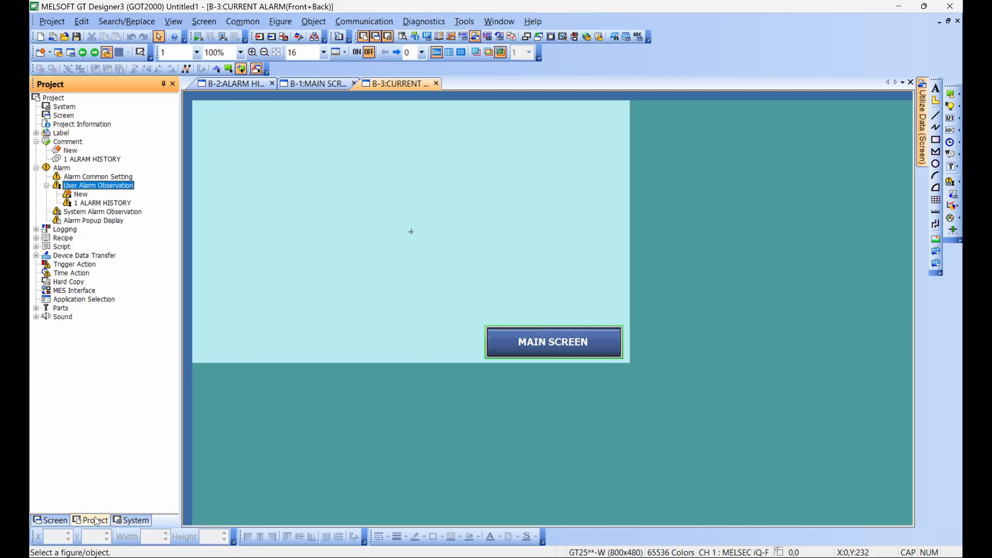
click(80, 195)
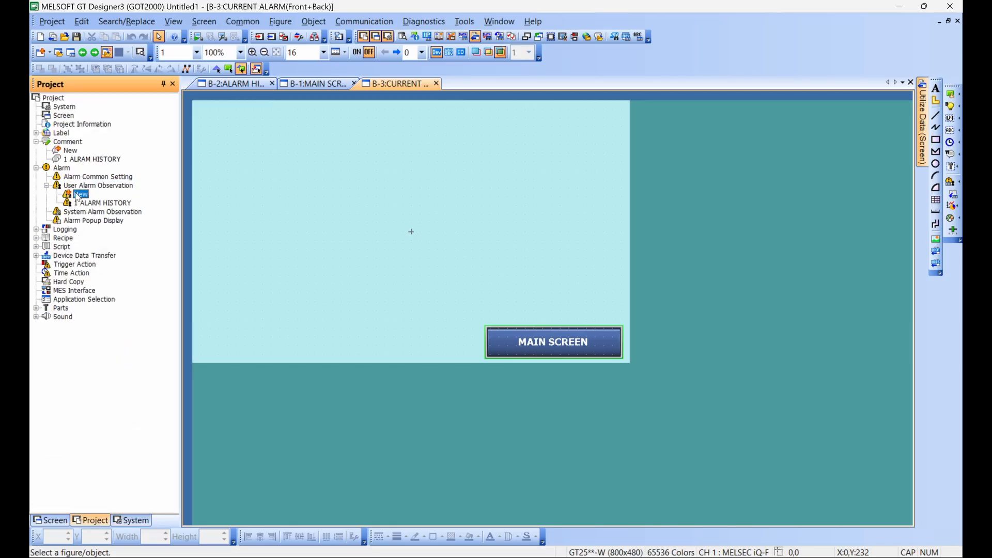
double_click(79, 195)
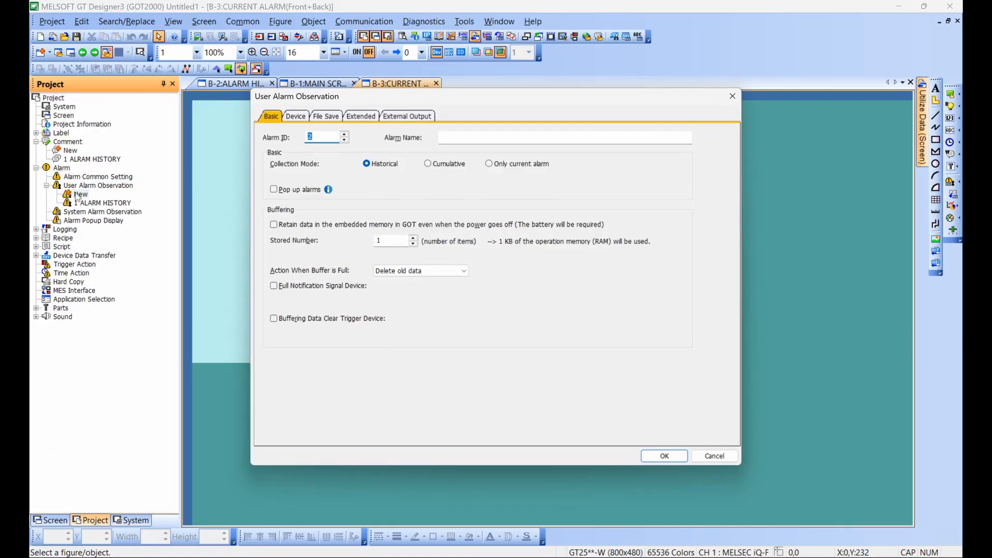
click(448, 138)
text(CURRENT ALARM)
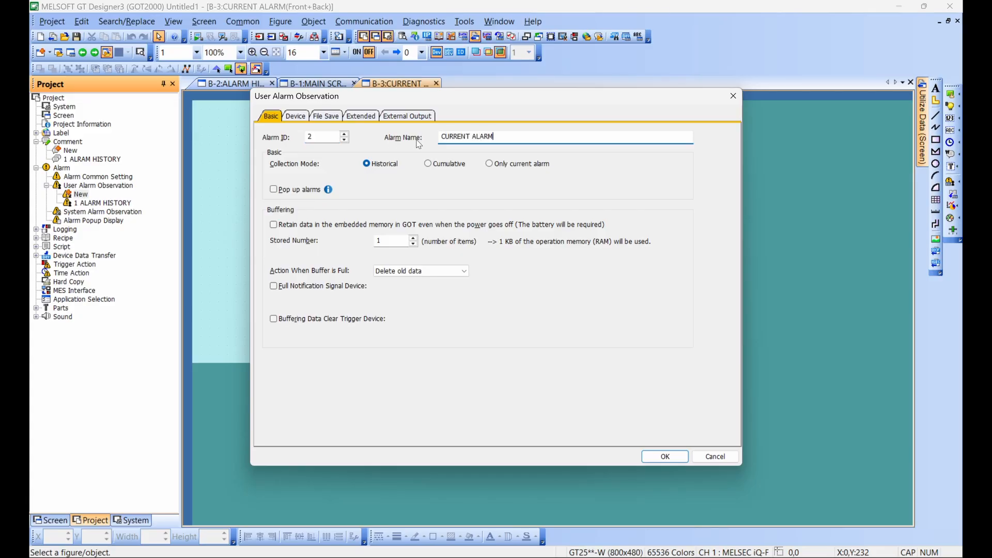
- Set the collection mode to Only current alarm, and enable pop-up alarms and data retention in GOT memory at power-off
click(445, 164)
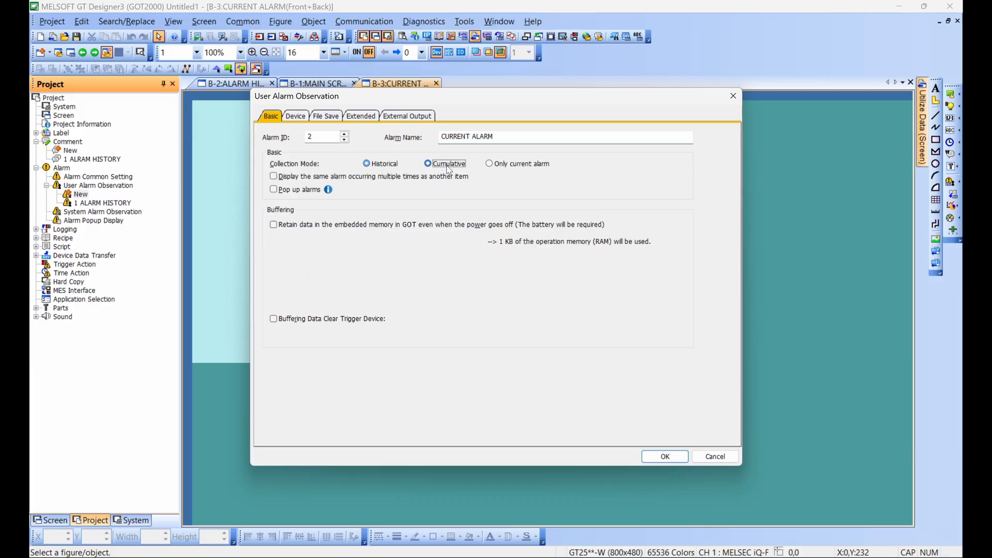
click(515, 164)
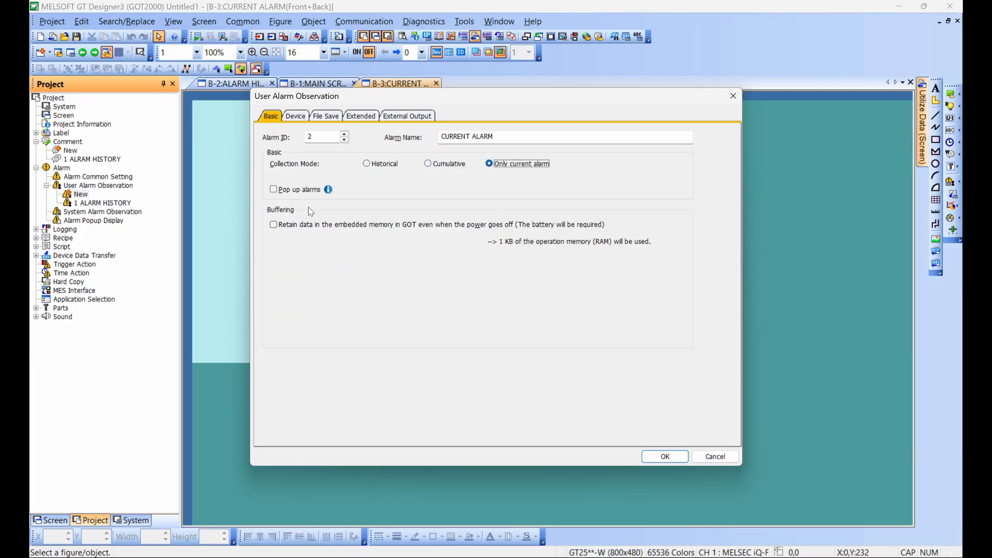
click(287, 193)
mouse_move(330, 192)
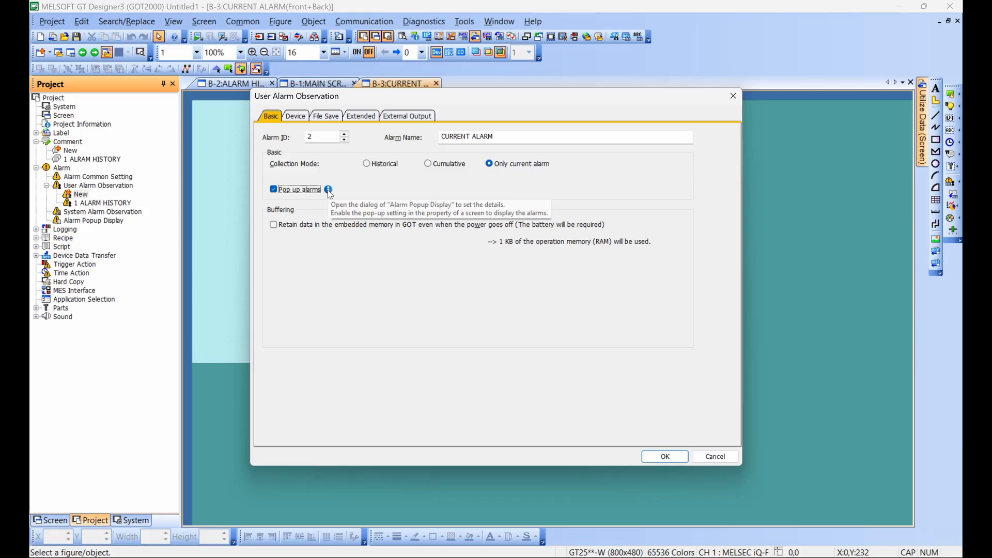
click(275, 226)
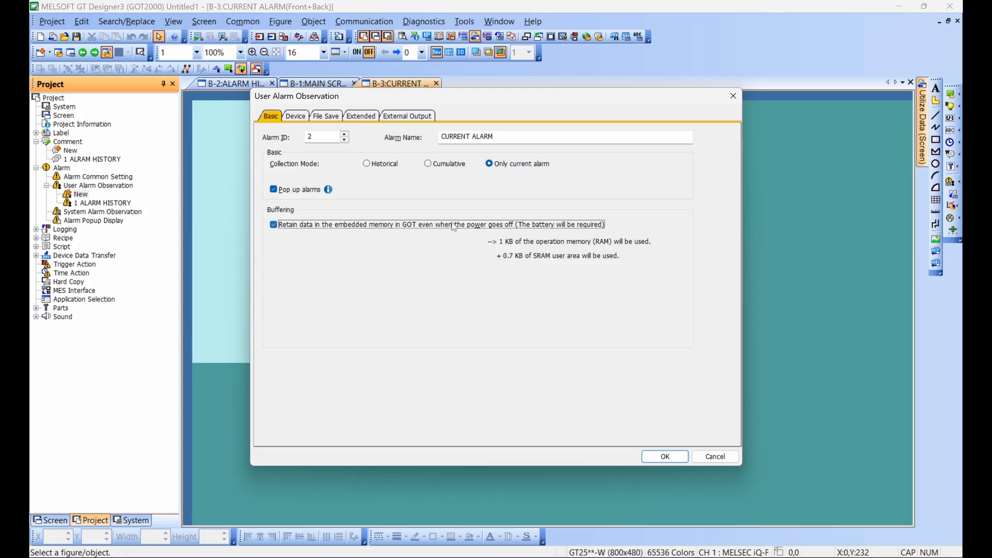
- Set the watch cycle to 1 (x100 ms) and alarm points to 5, using the ALRAM HISTORY comment group
click(301, 117)
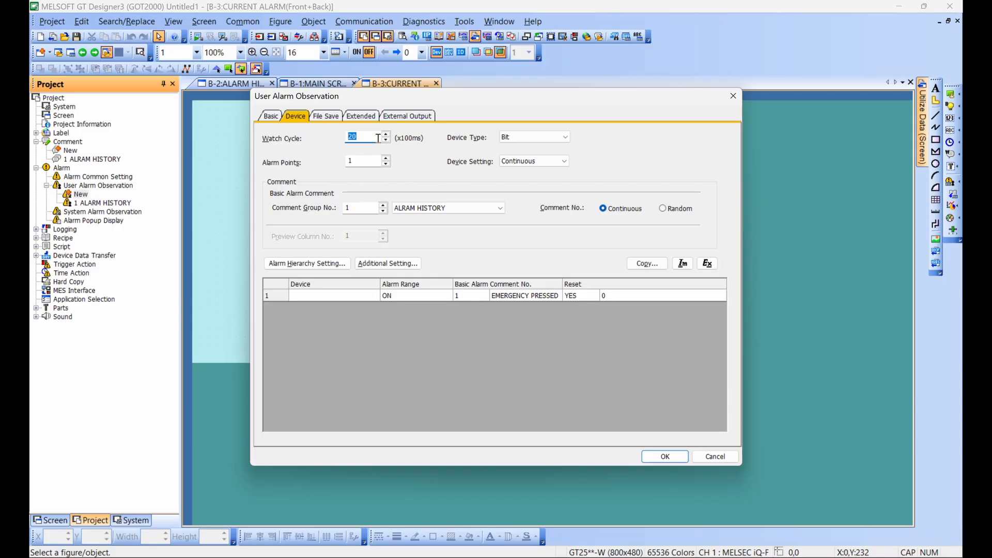
text(1)
key(Tab)
click(387, 159)
click(444, 207)
click(444, 216)
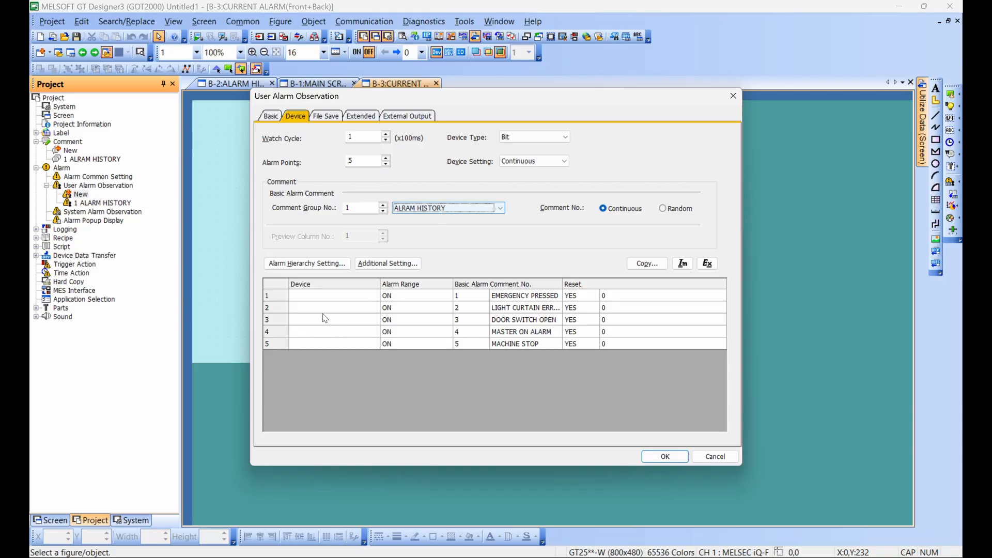
- Assign bit devices M10 through M14 to the five alarm points, starting with M10
click(331, 297)
text(M)
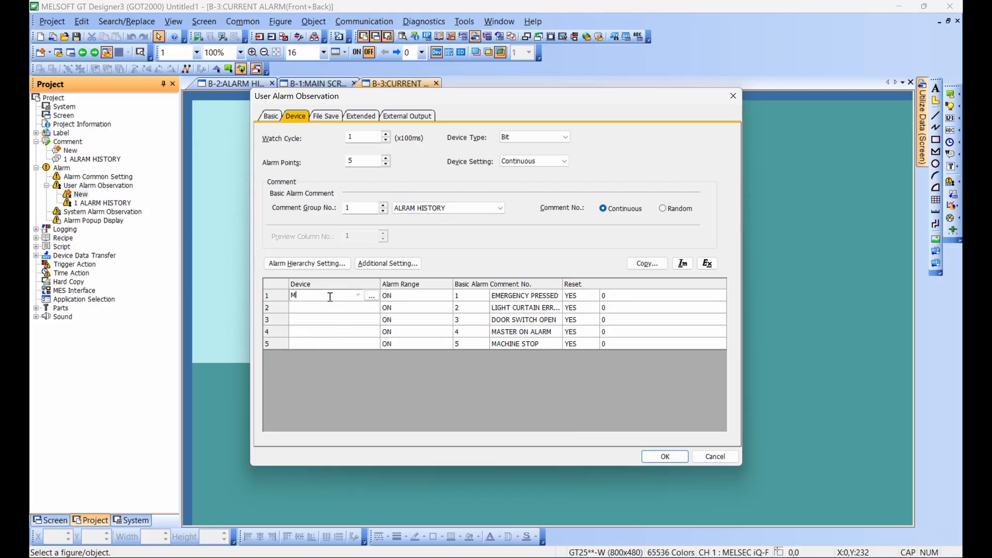
text(10)
click(308, 320)
click(369, 334)
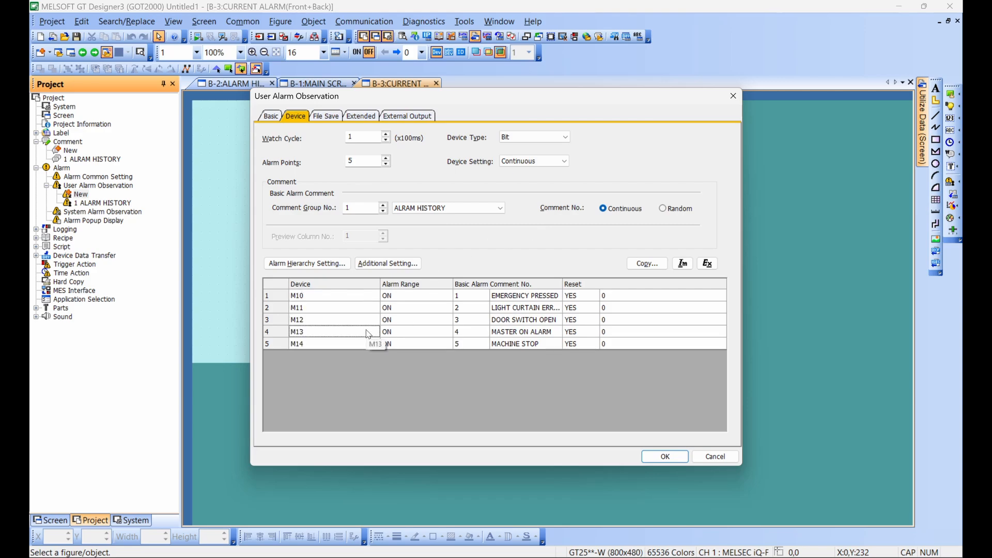
- Review the file save, extended, external output and basic settings, and accept the CURRENT ALARM observation
click(317, 117)
click(360, 117)
click(416, 117)
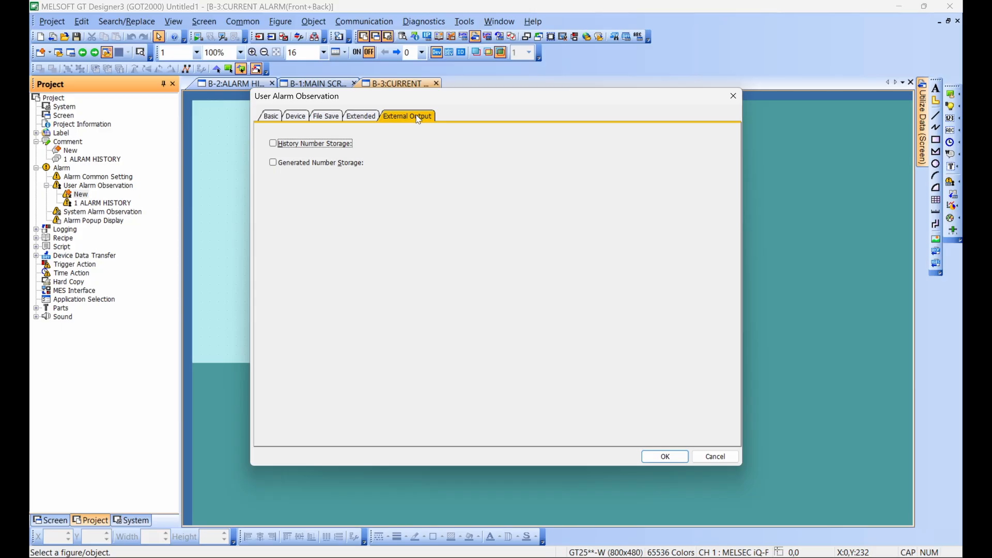
click(271, 118)
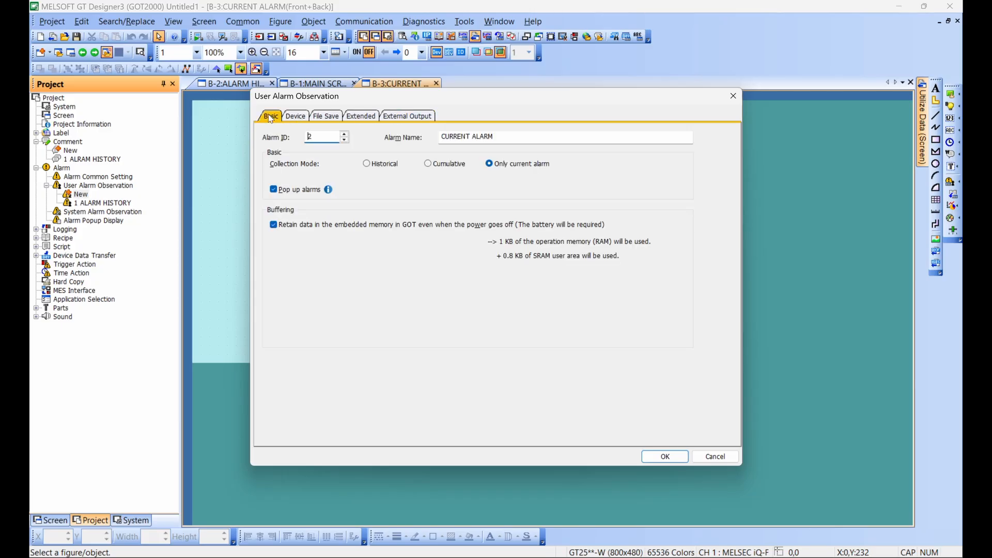
click(415, 117)
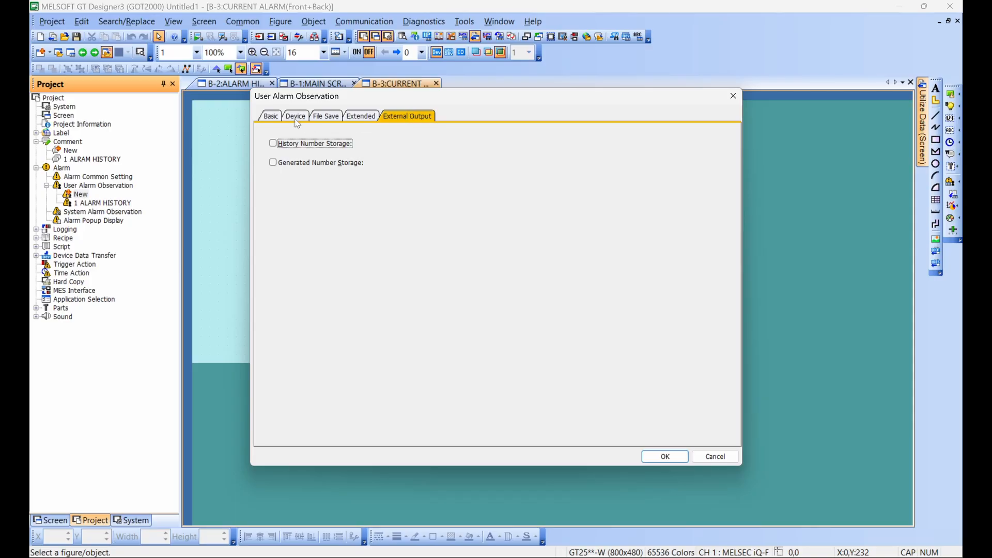
click(273, 119)
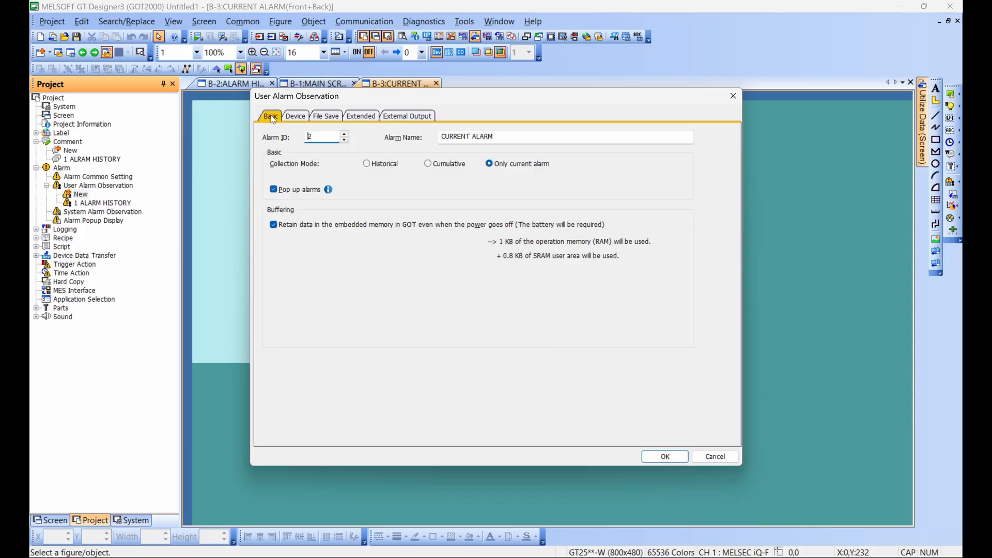
click(426, 120)
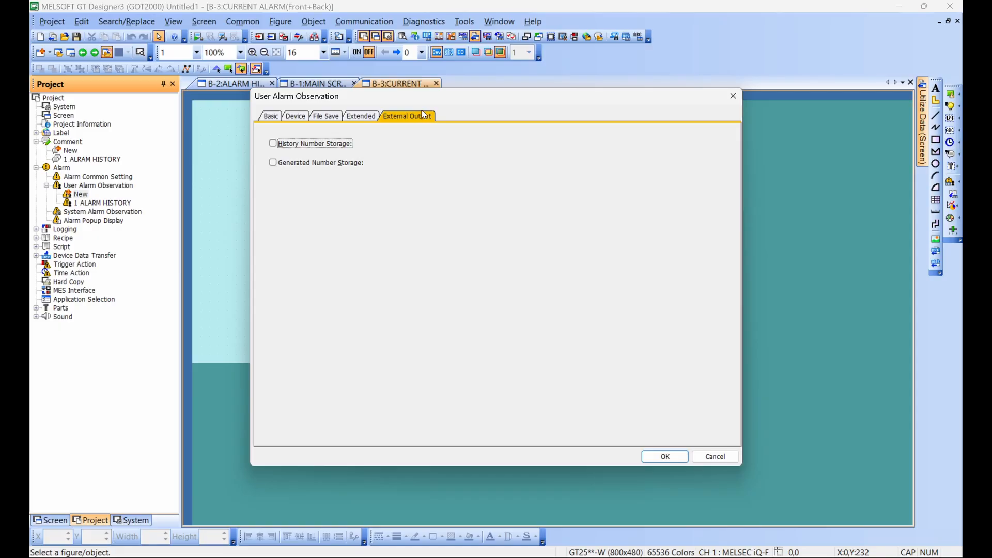
click(274, 115)
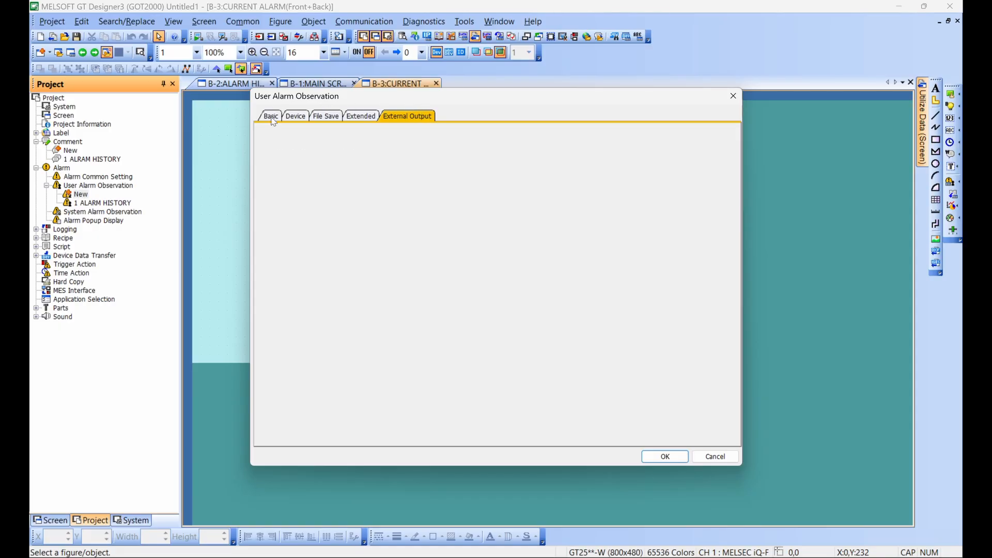
click(663, 458)
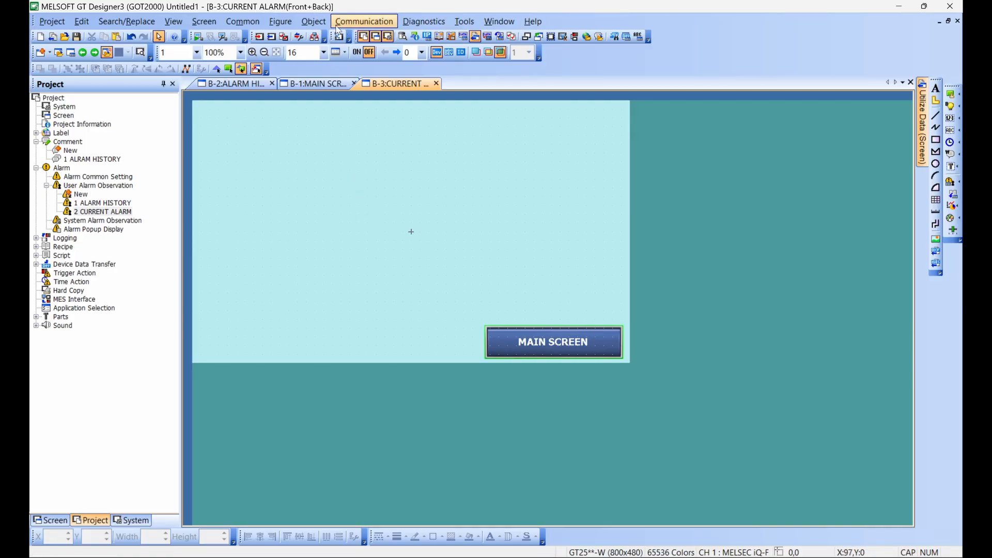
click(313, 22)
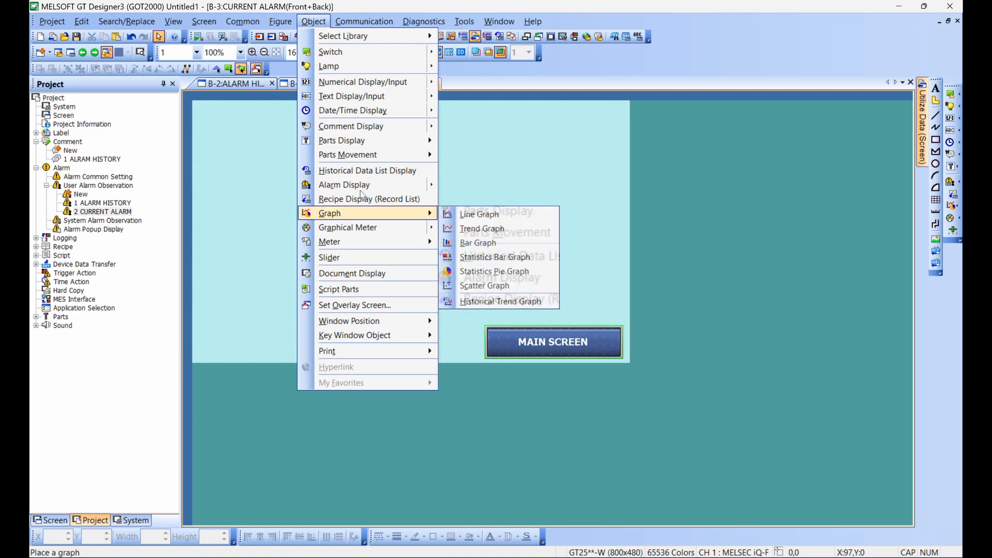
mouse_move(398, 185)
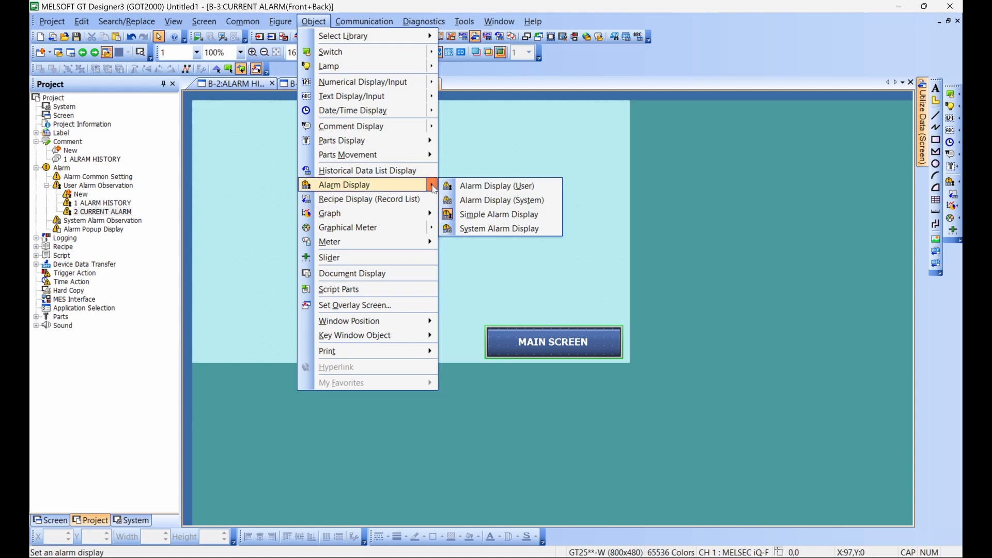
click(498, 186)
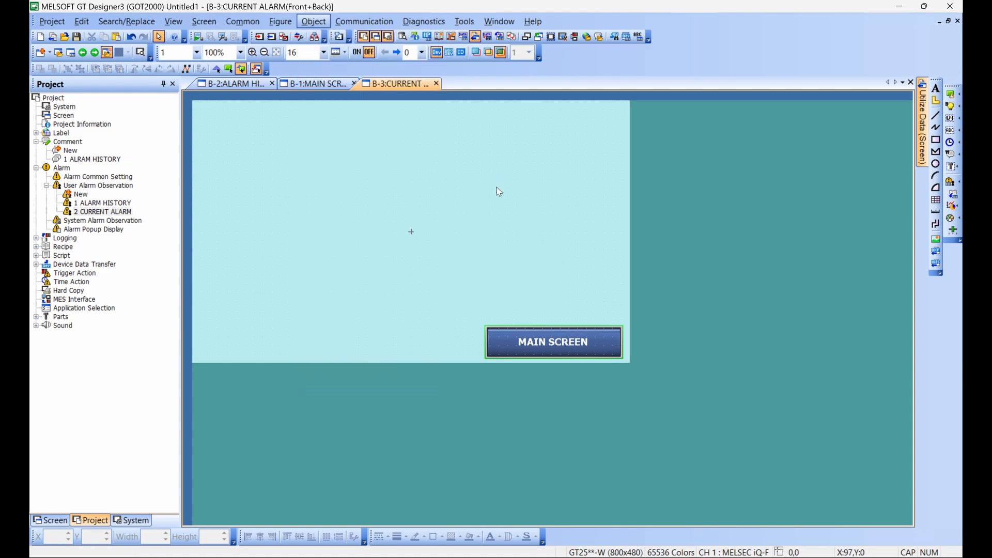
click(221, 130)
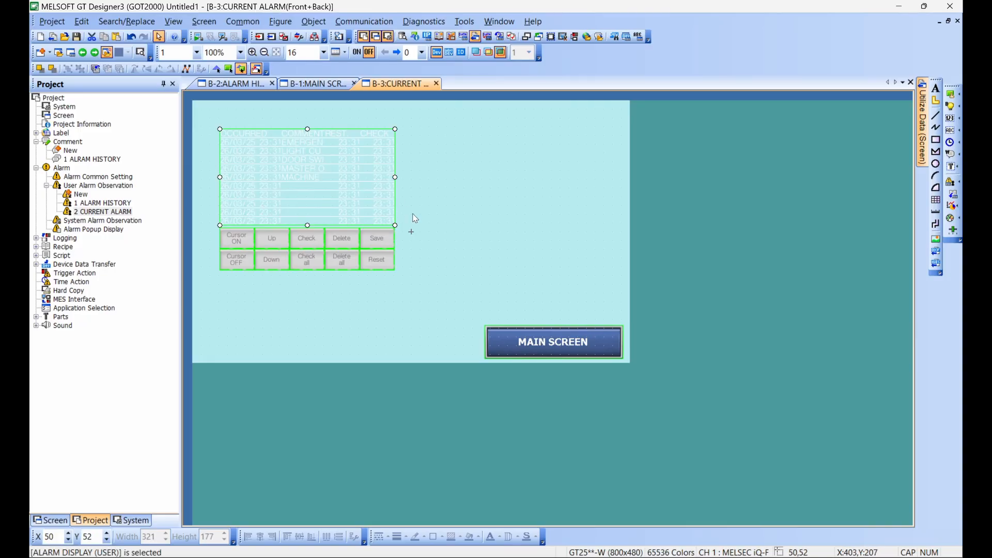
drag(205, 113, 428, 301)
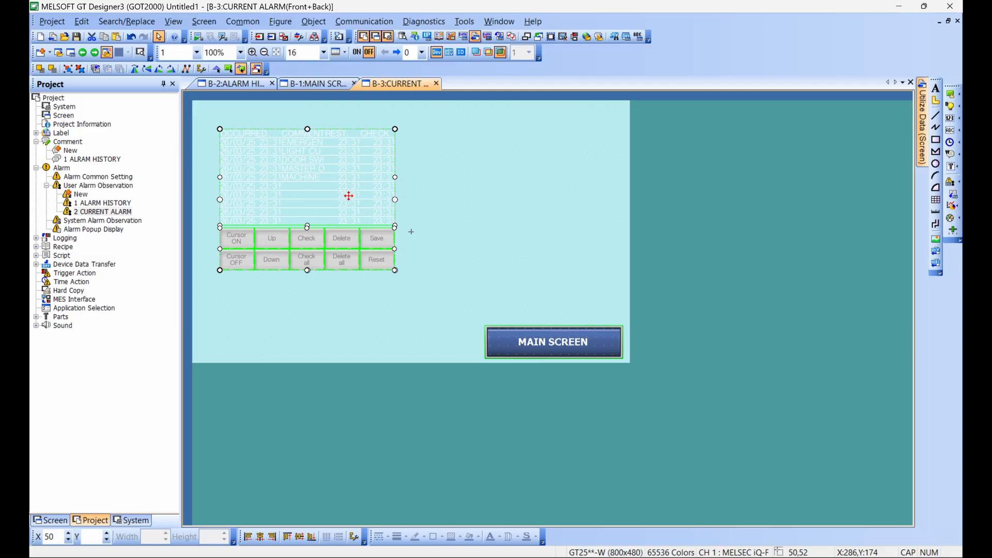
key(Delete)
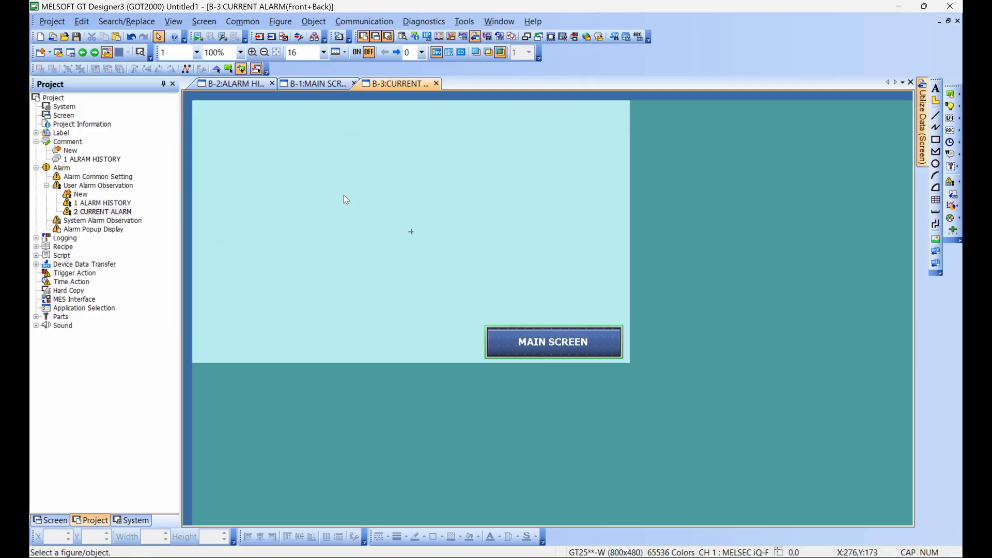
- Copy the alarm display and its ten operation buttons from the ALARM HISTORY base screen
click(131, 518)
click(49, 520)
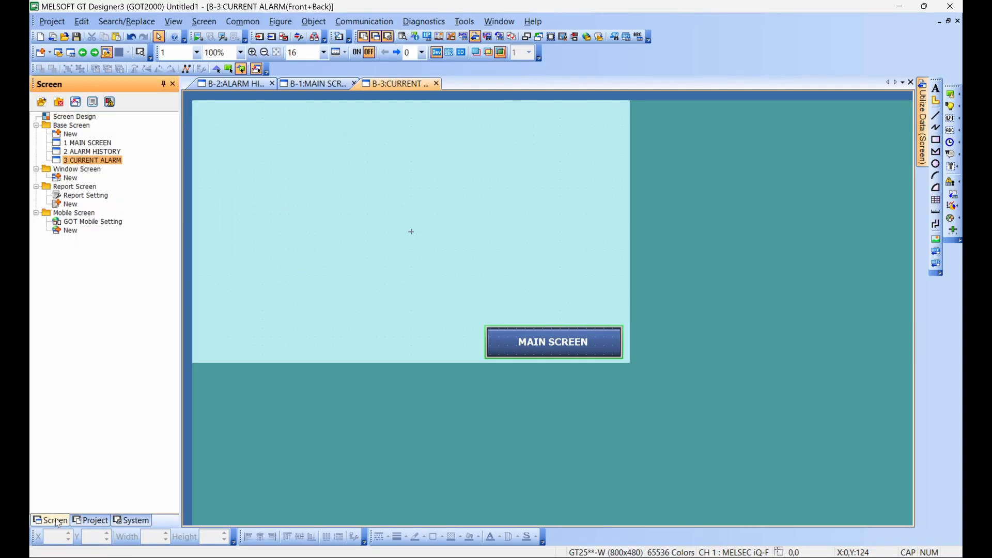
click(96, 152)
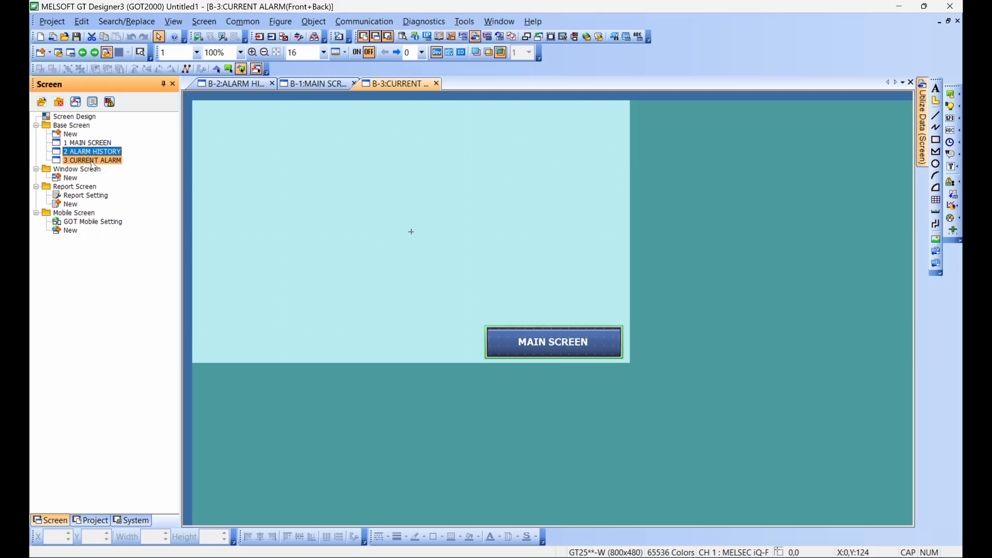
double_click(89, 153)
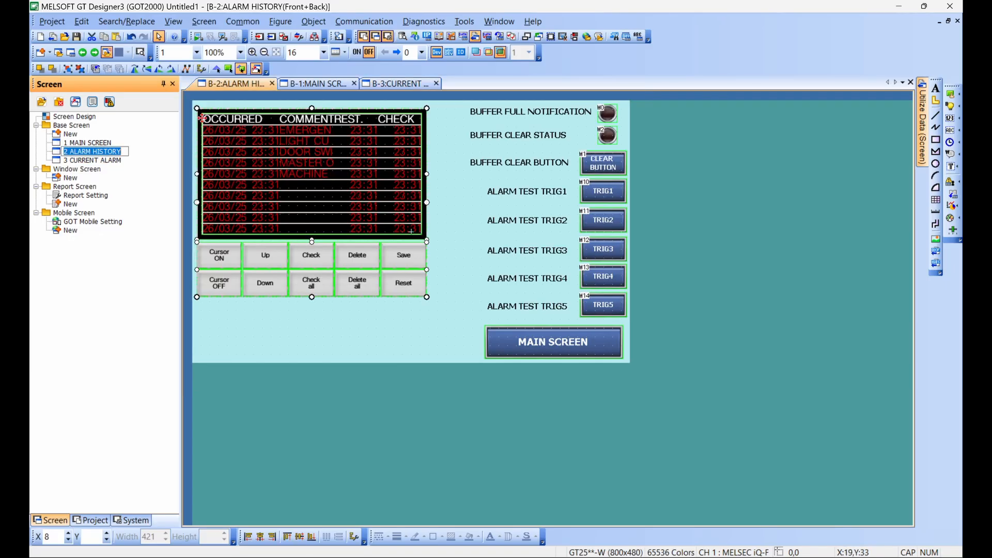
right_click(395, 287)
click(429, 99)
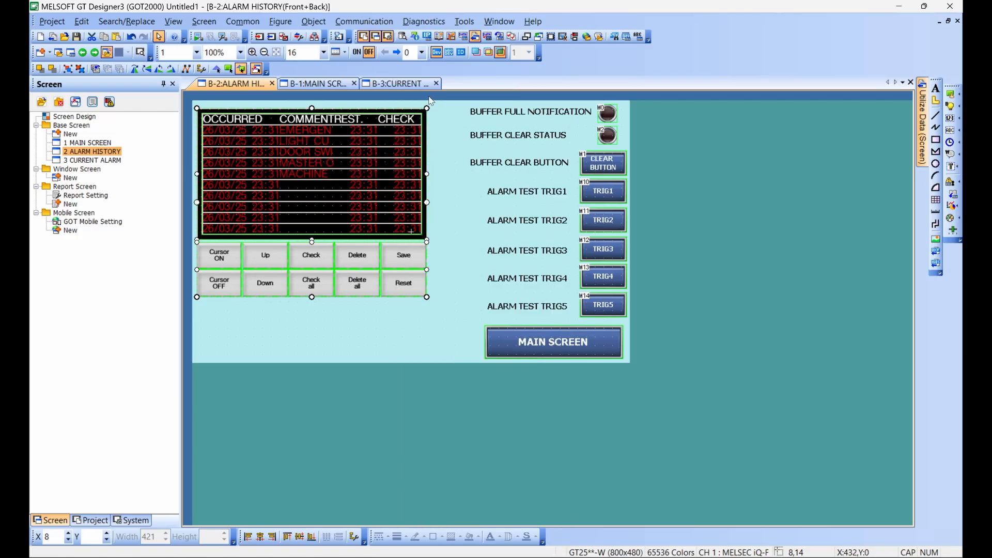
- Paste the alarm display and its operation buttons onto the CURRENT ALARM base screen at X 8, Y 14
click(102, 162)
double_click(103, 164)
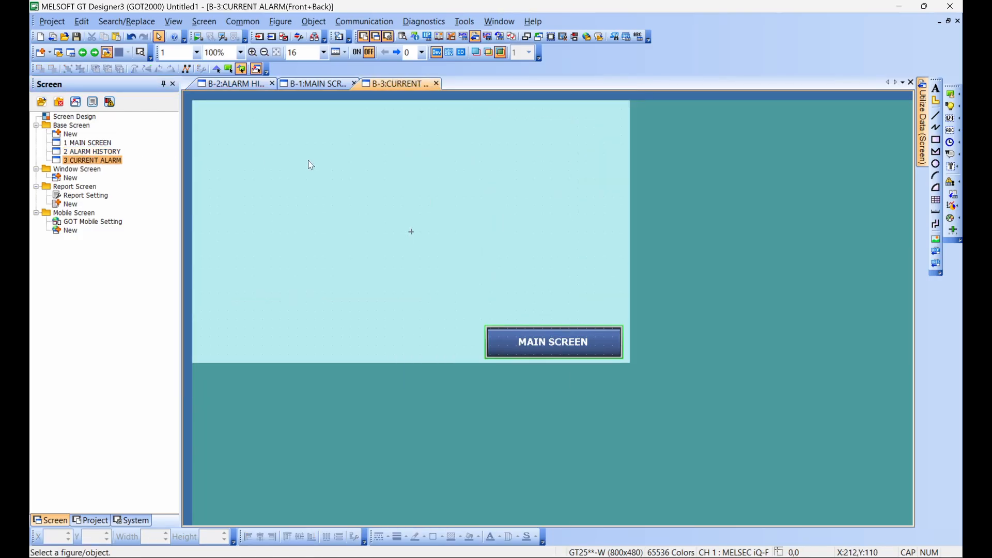
key(ctrl+v)
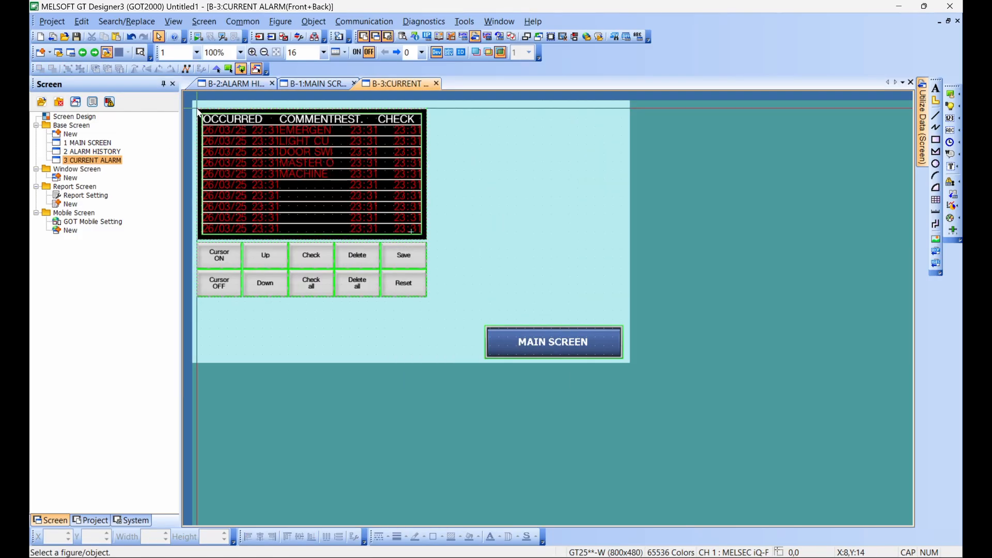
click(199, 113)
- Assign the CURRENT ALARM observation, alarm ID 2, to the pasted alarm display
click(337, 168)
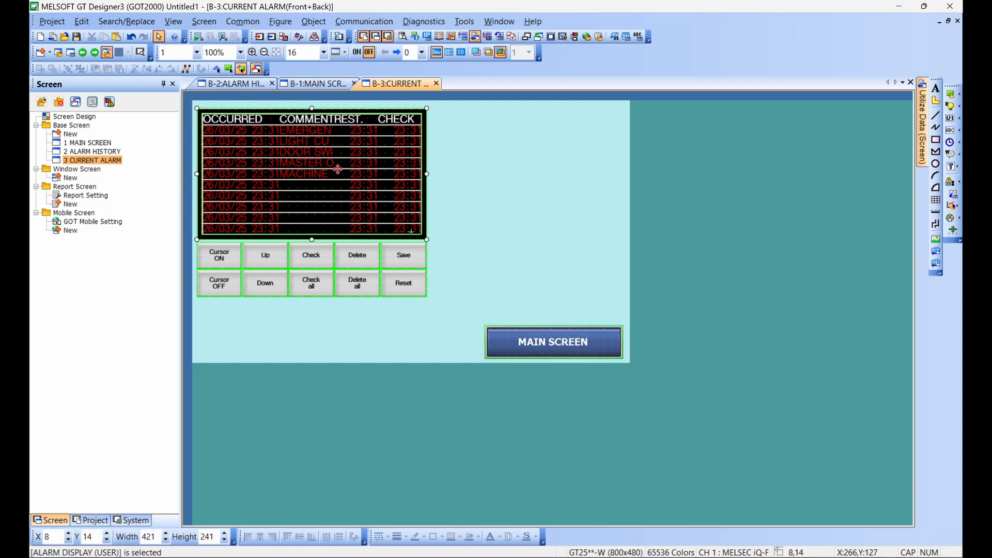
double_click(338, 169)
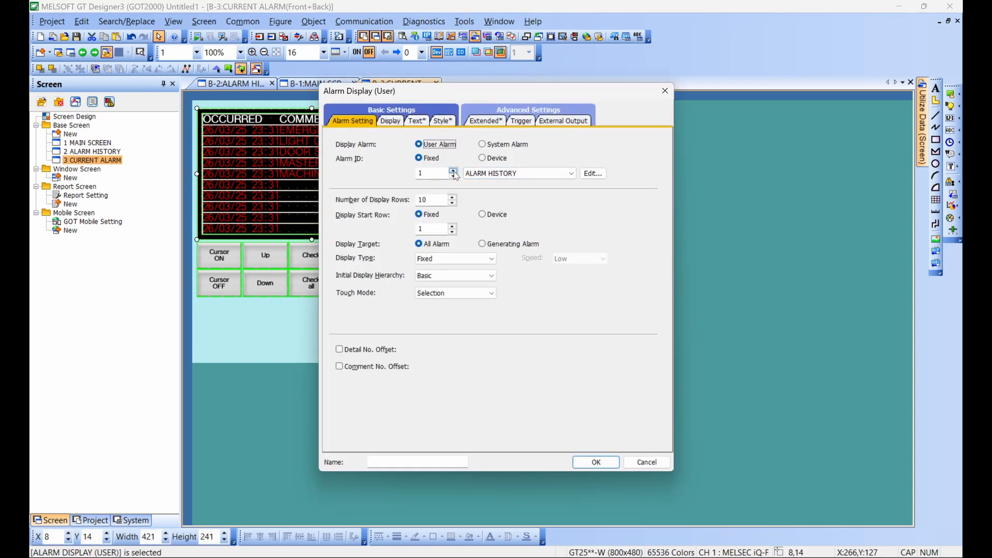
click(517, 174)
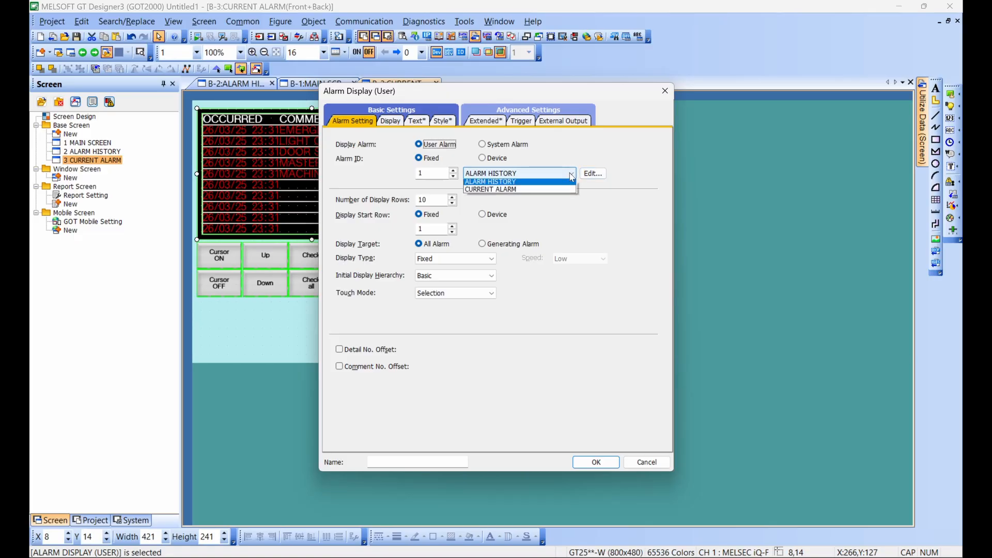
click(514, 193)
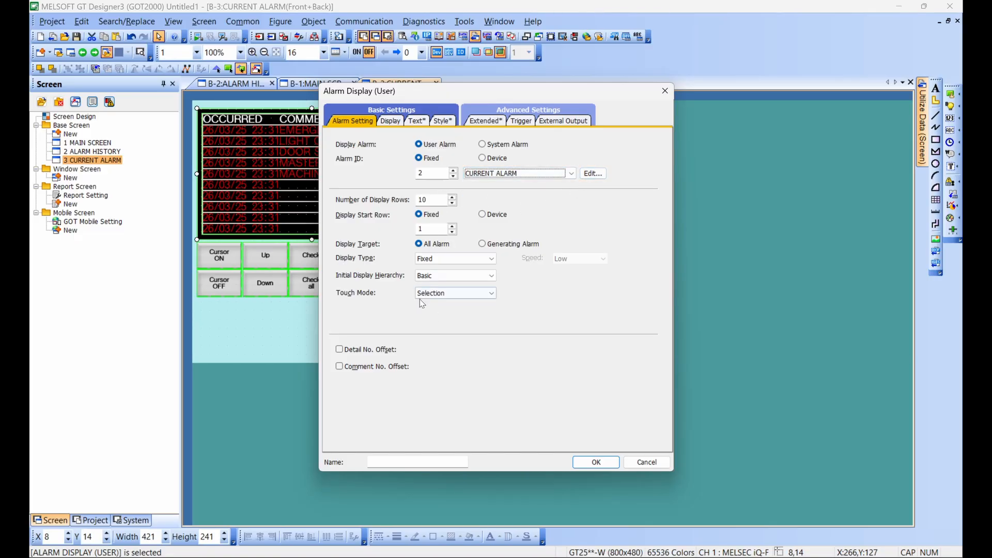
- Review the alarm display's column contents, text, style, extended, trigger and external output settings
click(393, 121)
click(421, 123)
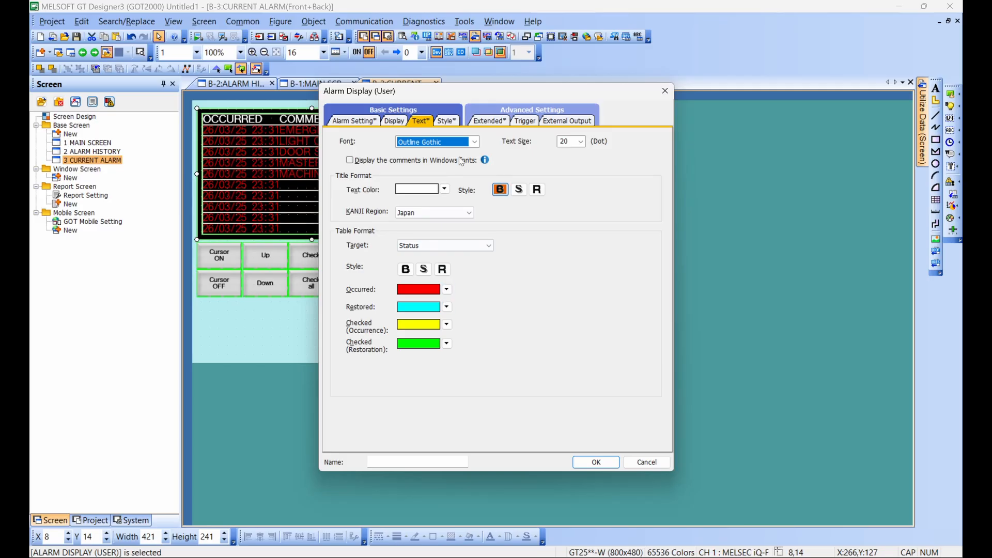
click(457, 122)
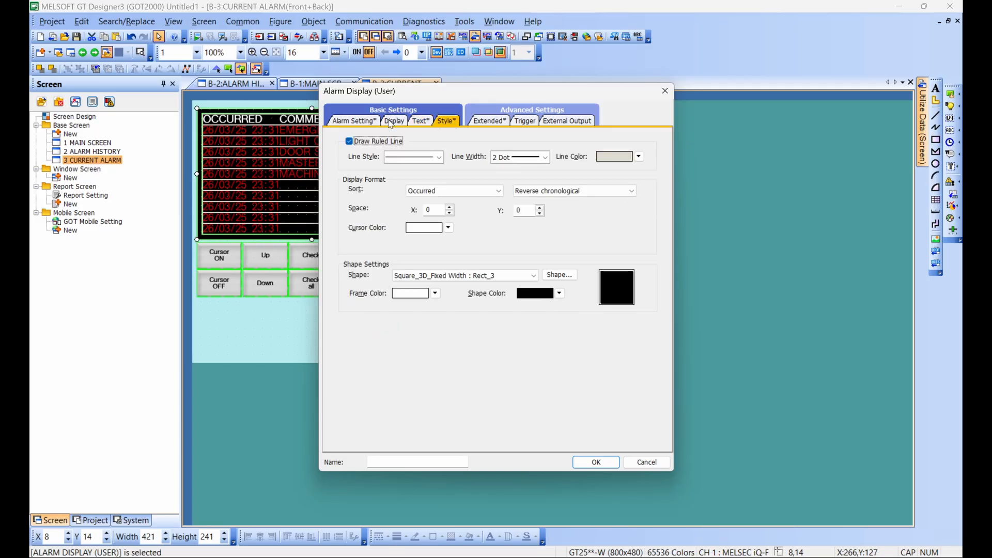
click(390, 123)
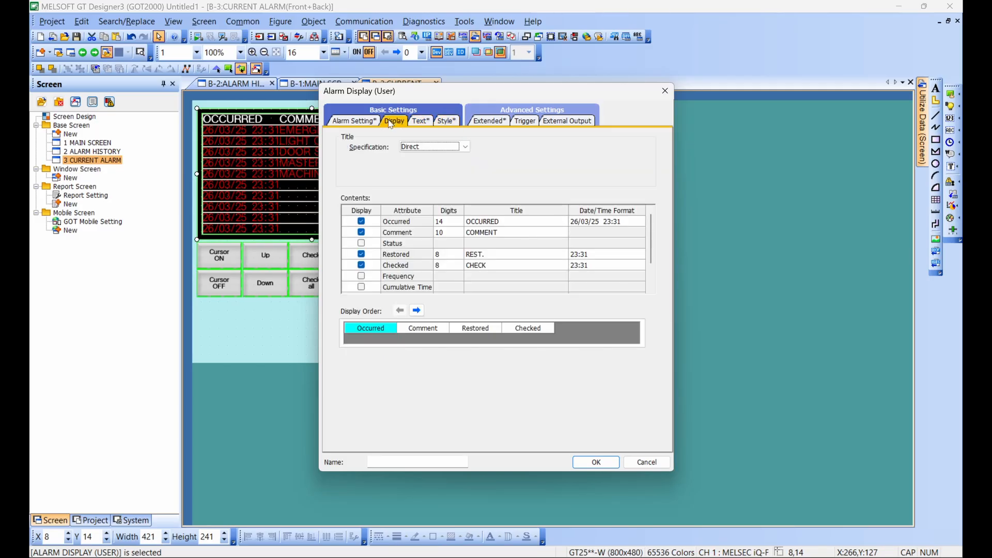
click(496, 122)
click(525, 122)
click(567, 122)
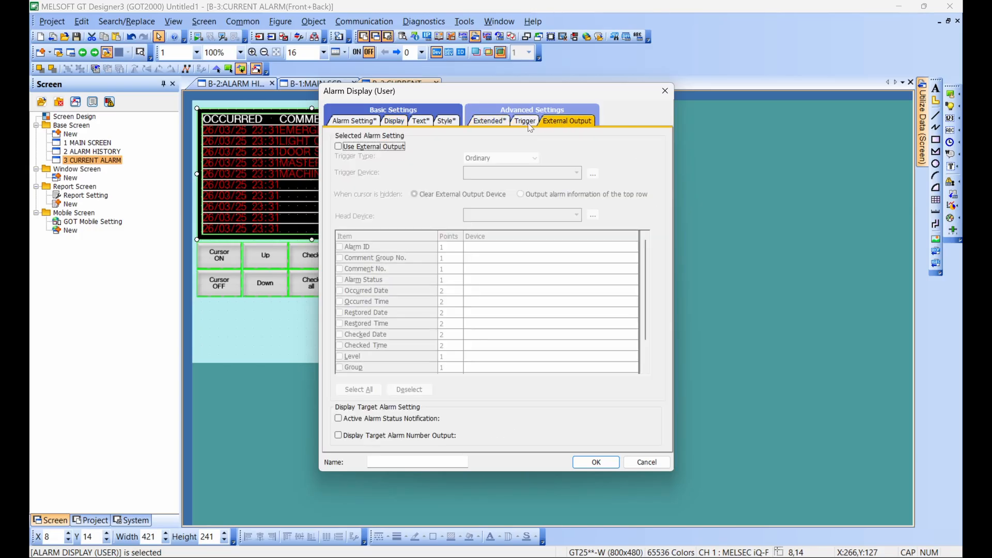
click(526, 124)
click(359, 122)
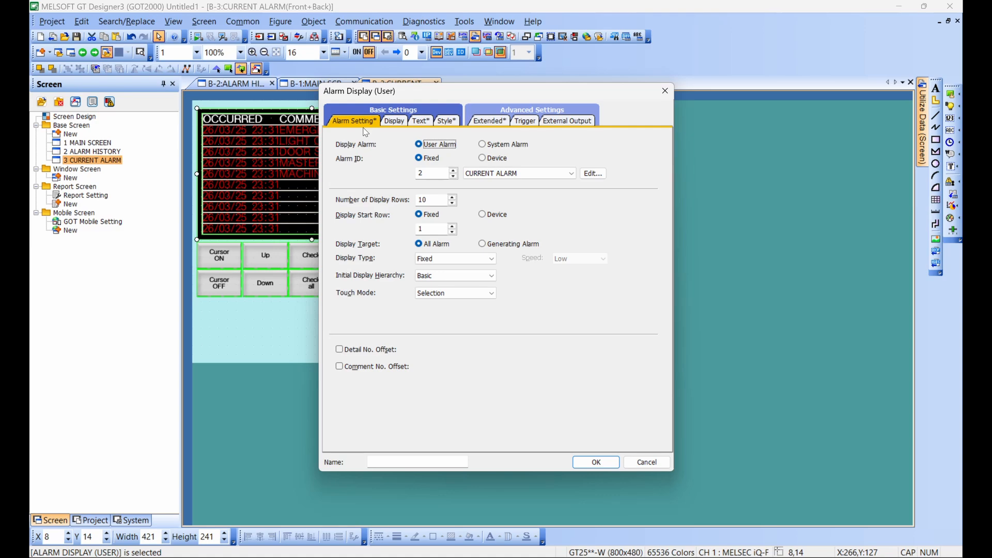
- Set the alarm display type to Flow all with Low speed, and accept the alarm display settings
click(467, 259)
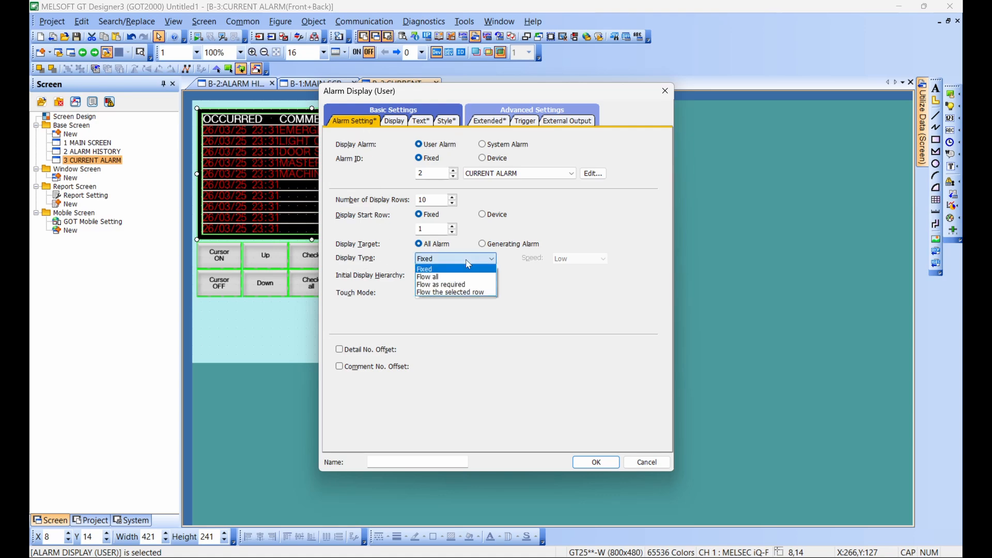
click(467, 277)
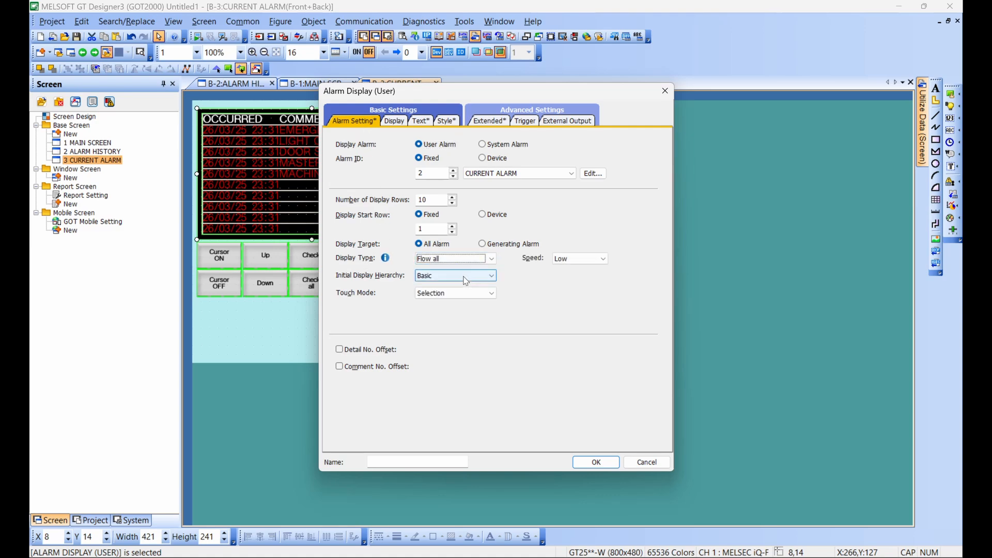
click(591, 261)
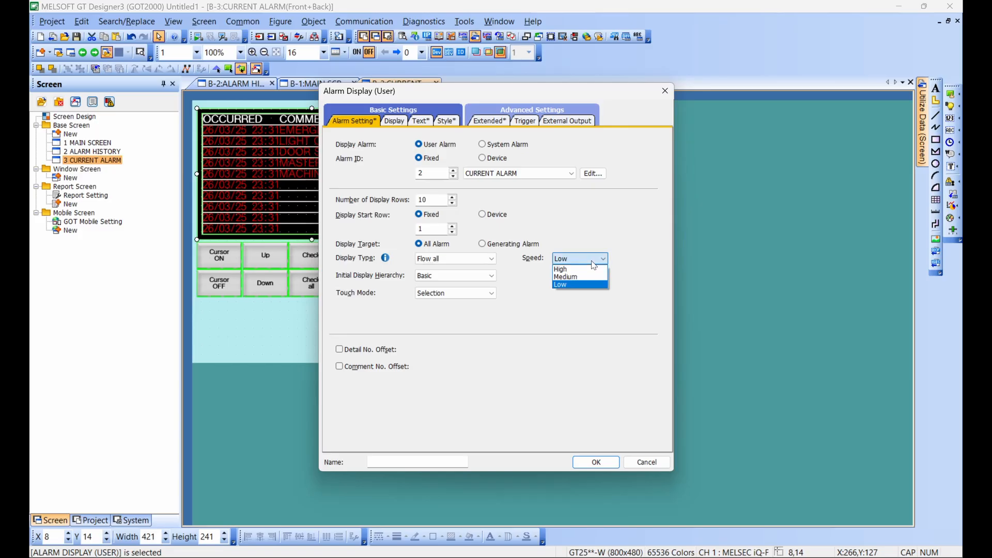
click(573, 260)
click(575, 261)
click(583, 261)
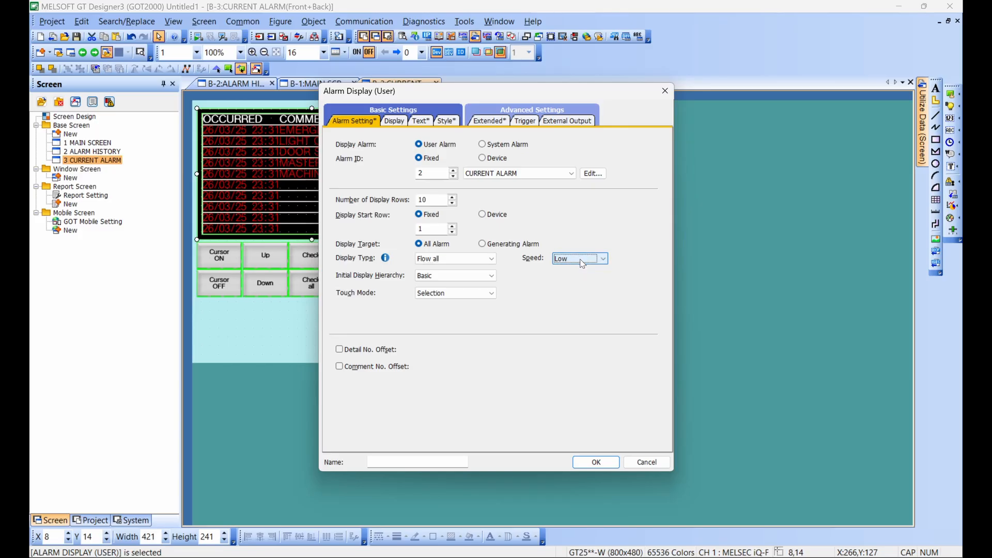
click(463, 259)
click(455, 266)
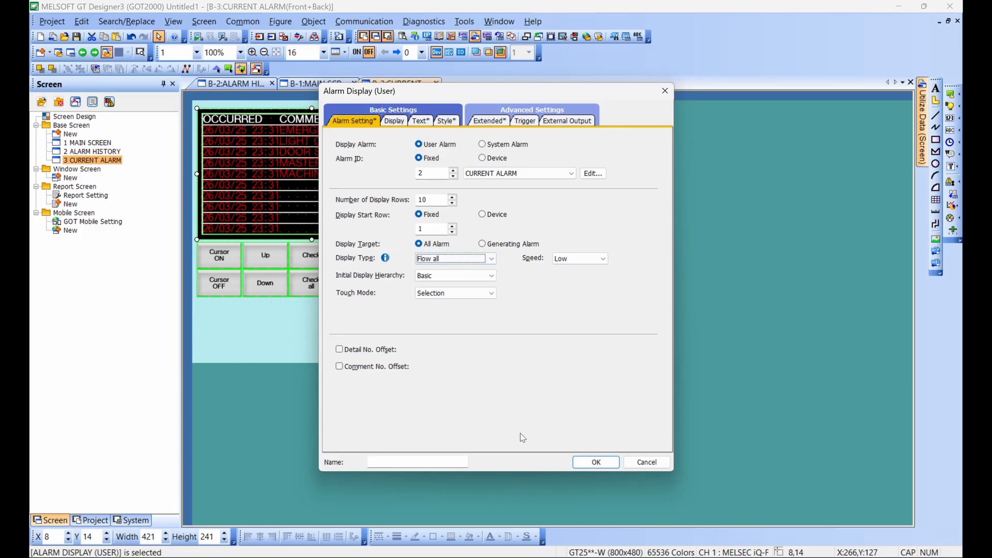
click(587, 463)
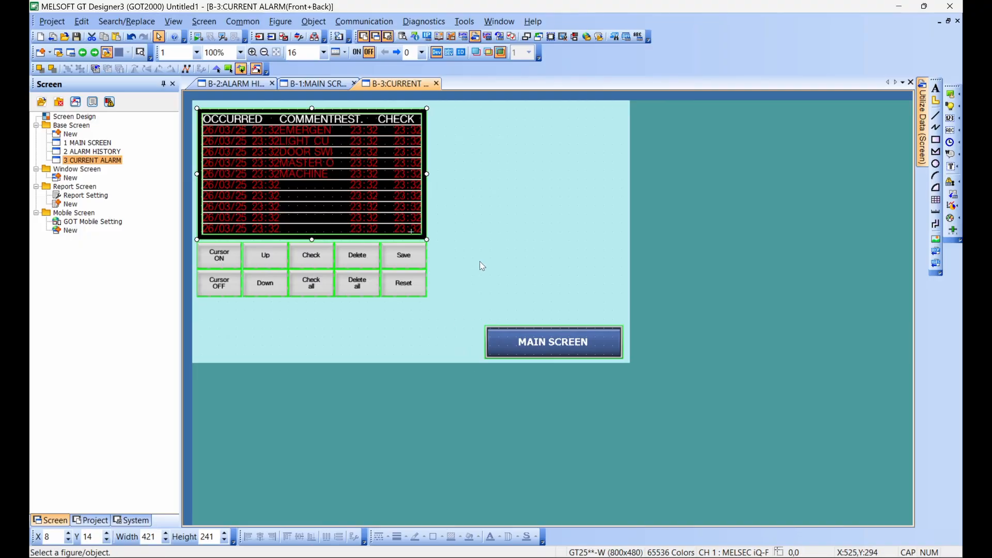
- Test the direct Ethernet connection to the GOT at 192.168.3.18 and accept the communication configuration
click(364, 22)
click(342, 36)
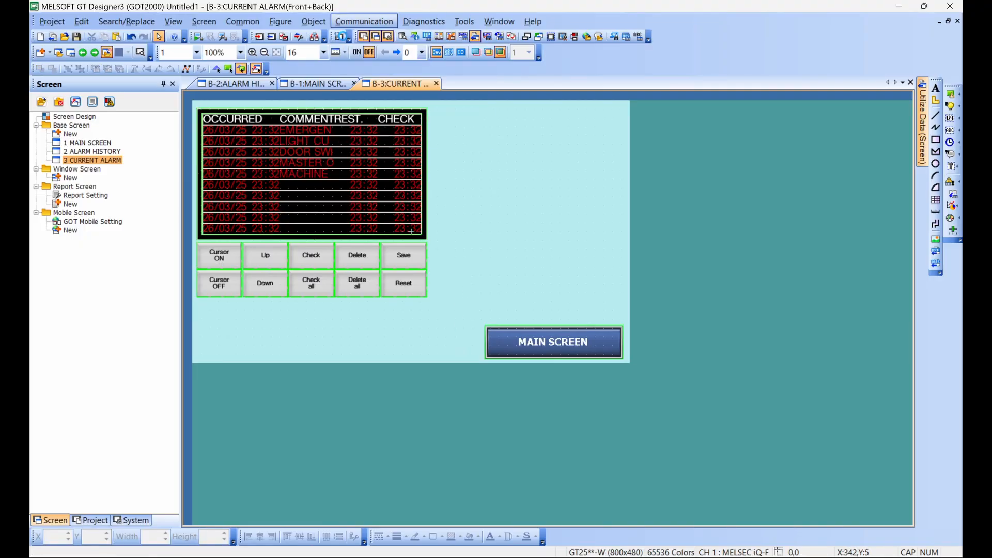
click(331, 308)
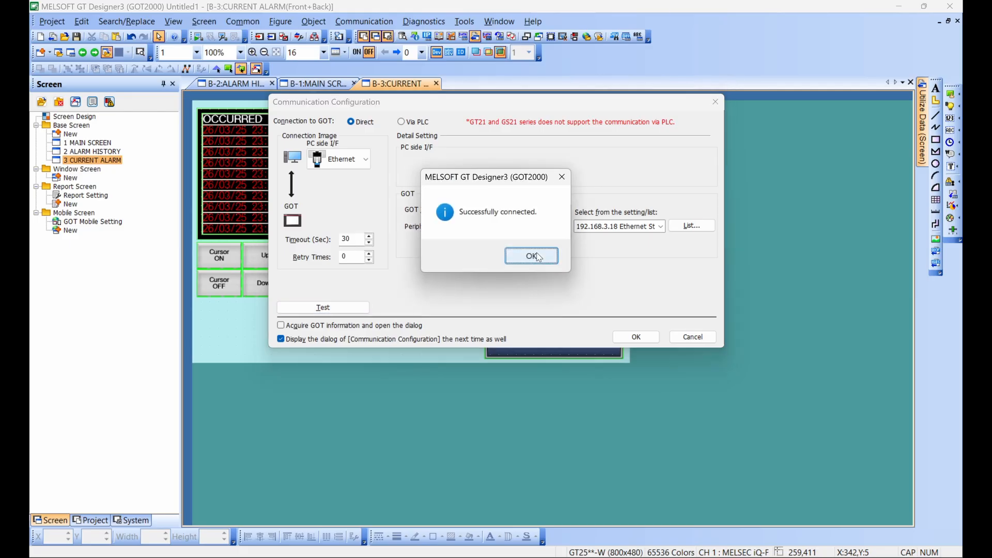
click(538, 256)
click(634, 340)
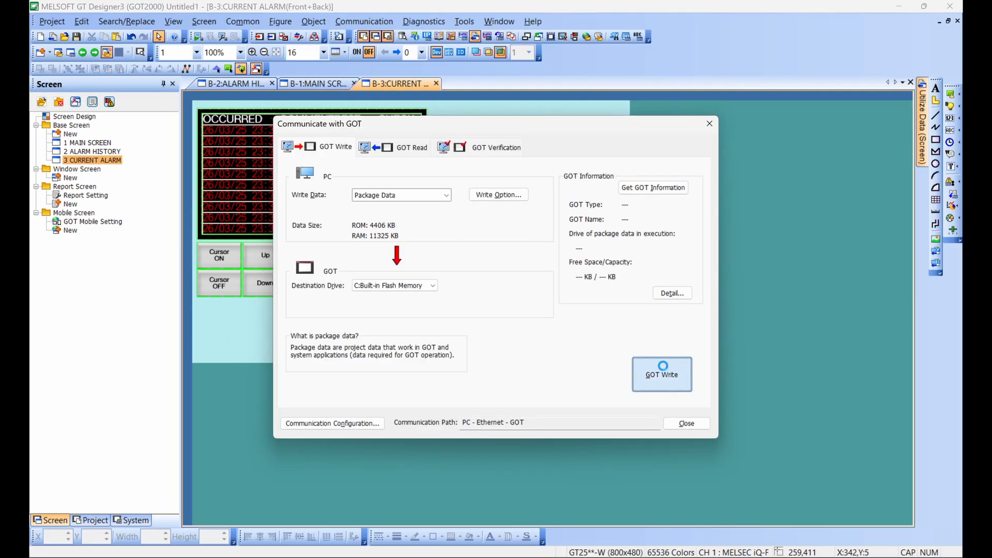
- Write the package data to the GOT's C:Built-in Flash Memory and close the communication dialog
click(664, 366)
click(527, 338)
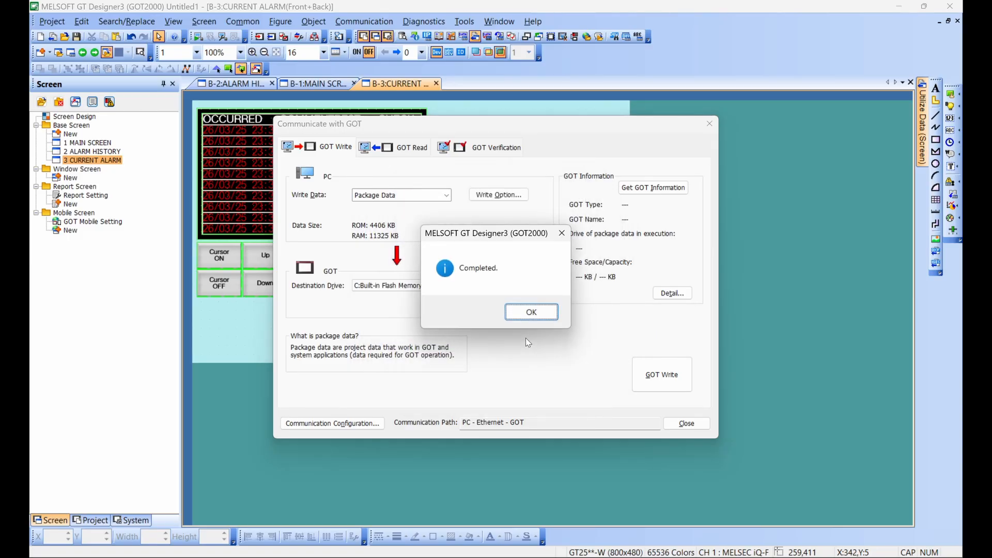
click(527, 313)
click(687, 424)
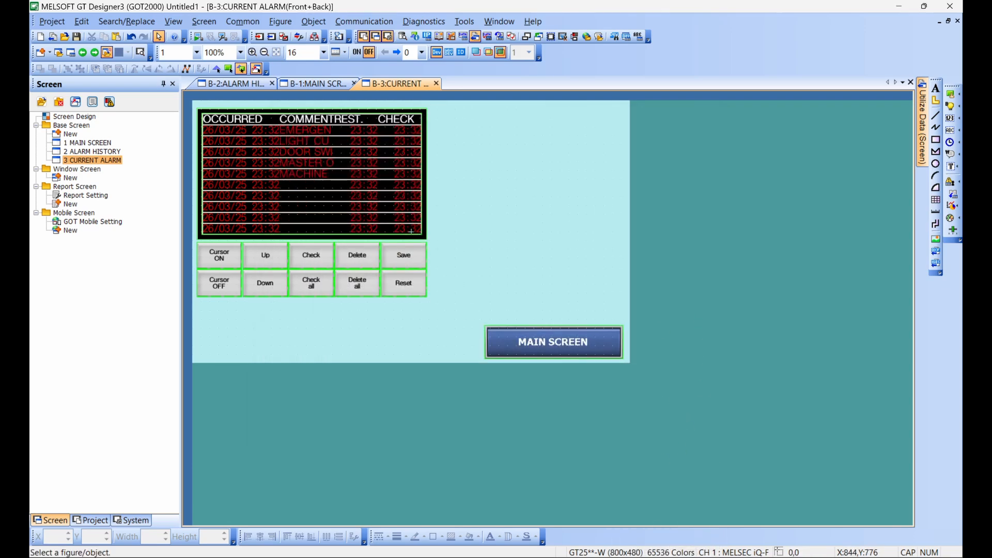
- Close the disconnected UltraVNC Viewer session and open the MAIN SCREEN base screen for editing
click(593, 191)
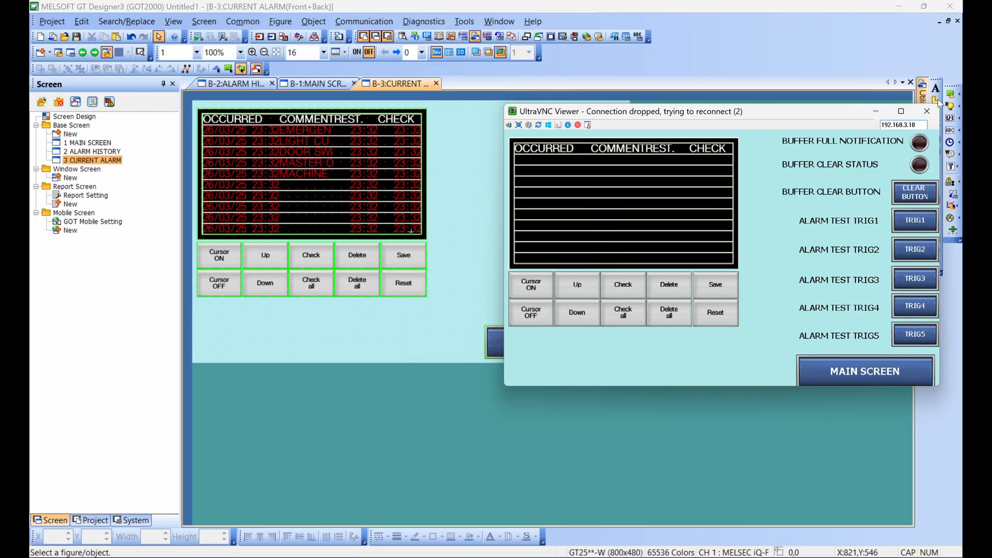
click(926, 111)
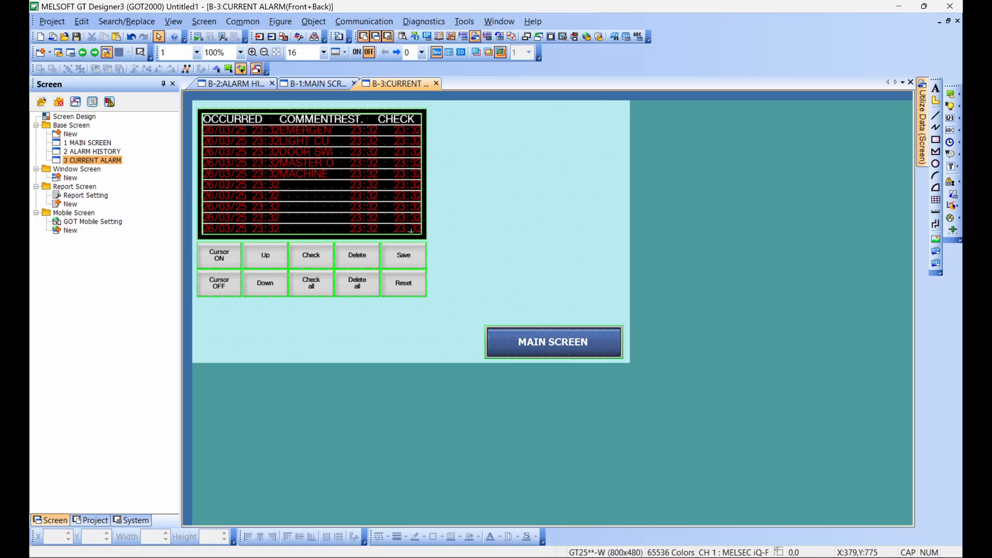
click(102, 144)
double_click(101, 144)
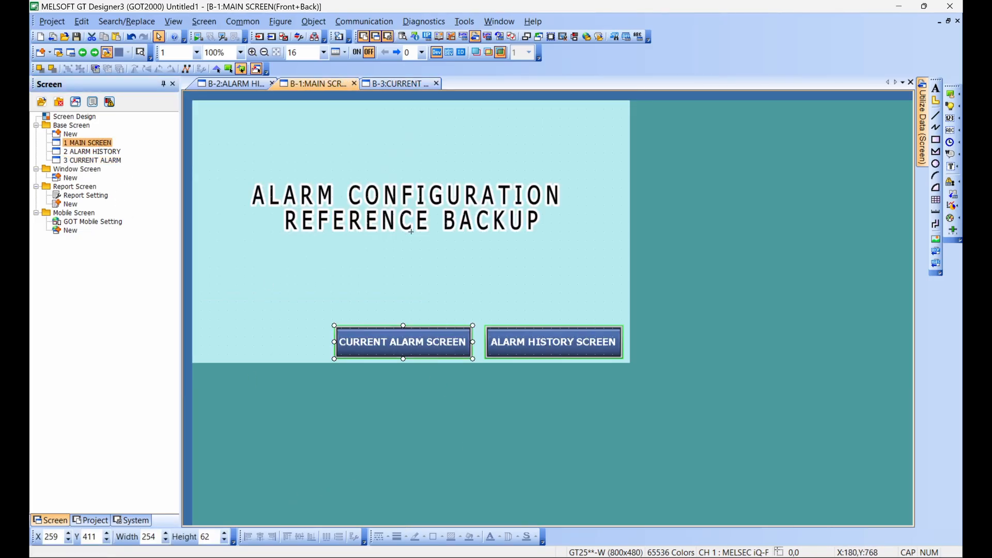
- Launch UltraVNC Viewer and connect directly to the GOT at 192.168.3.18, trusting the server without authentication
key(super+s)
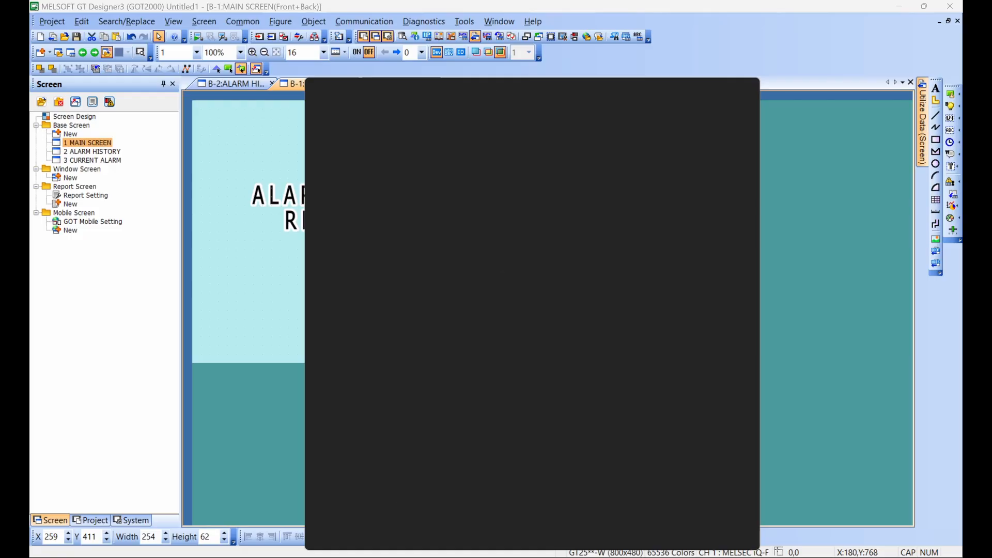
text(UL)
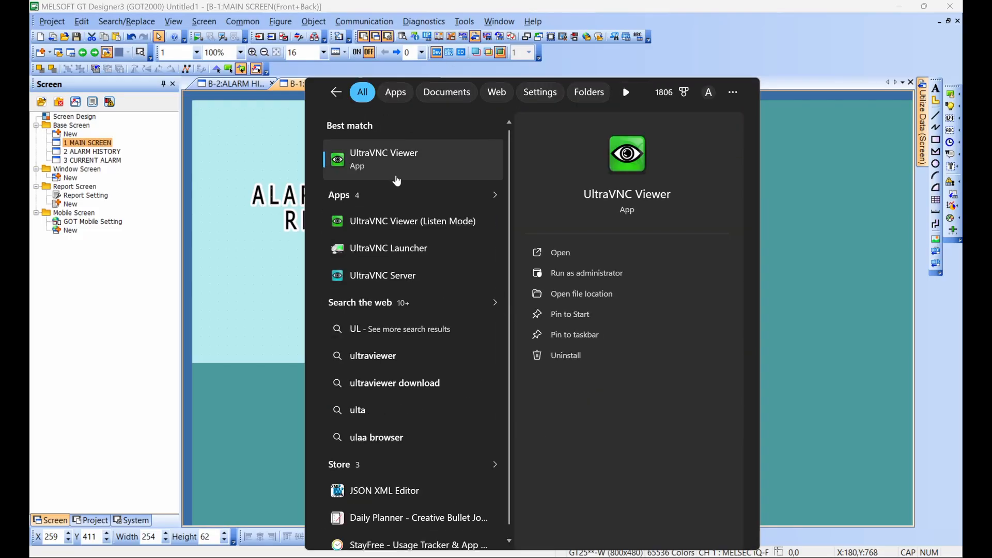
click(561, 253)
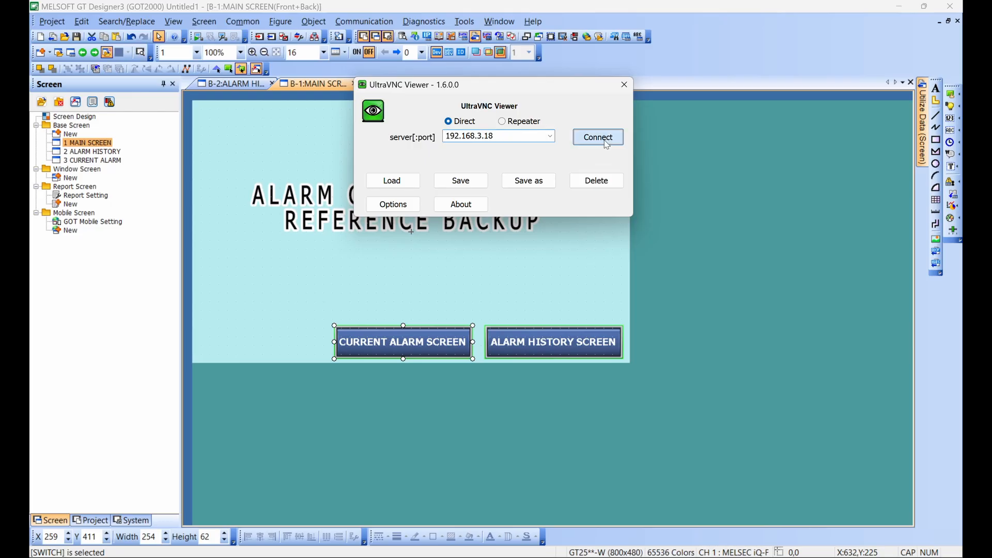
click(604, 138)
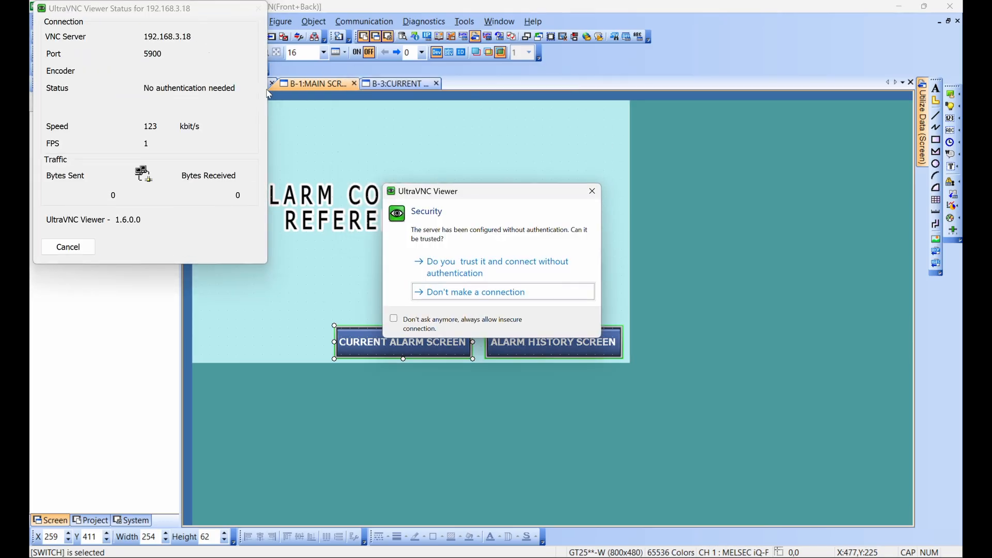
click(455, 263)
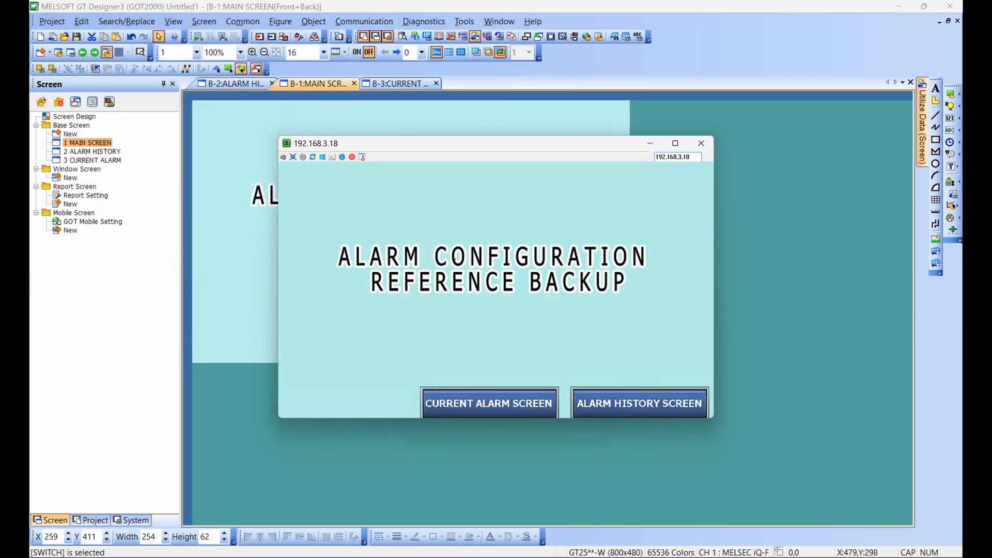